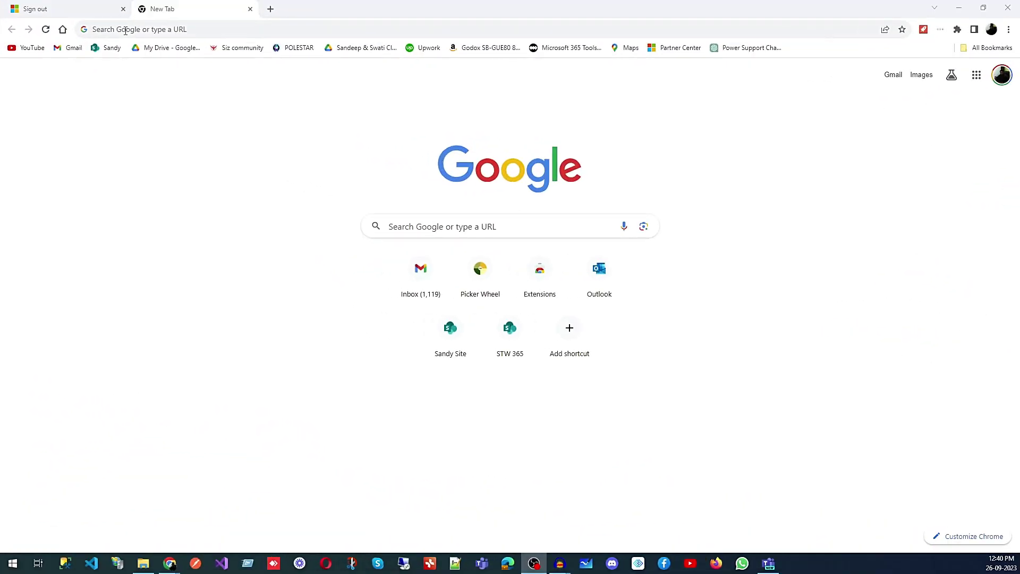
left_click(126, 29)
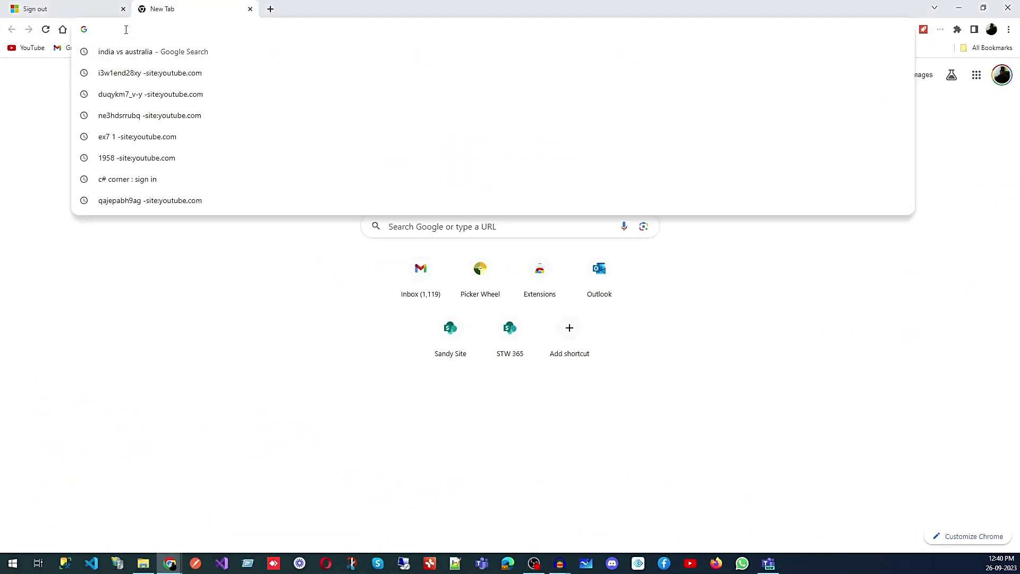
type("www.")
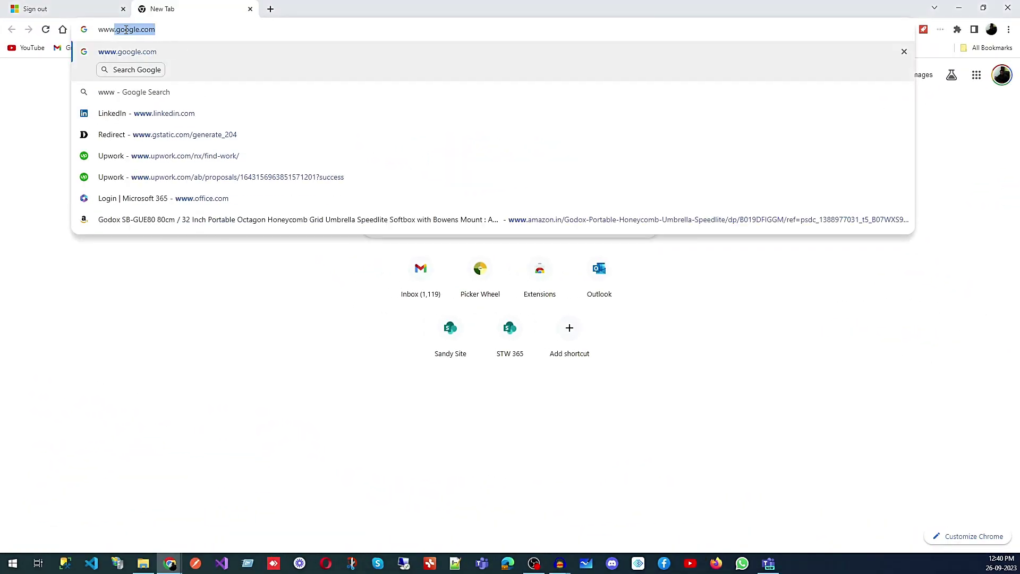
type("off")
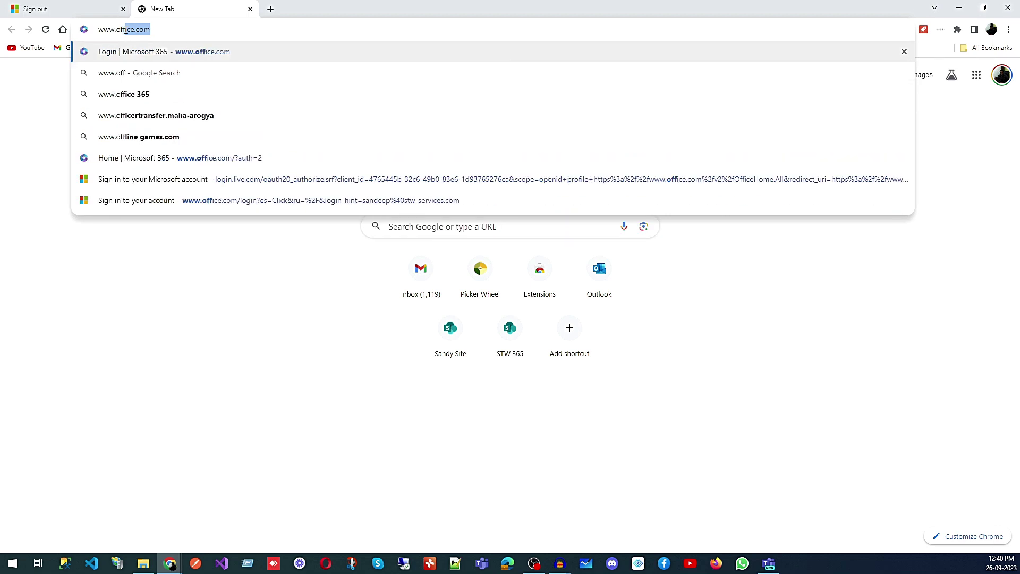
type("ice.com")
key("Return")
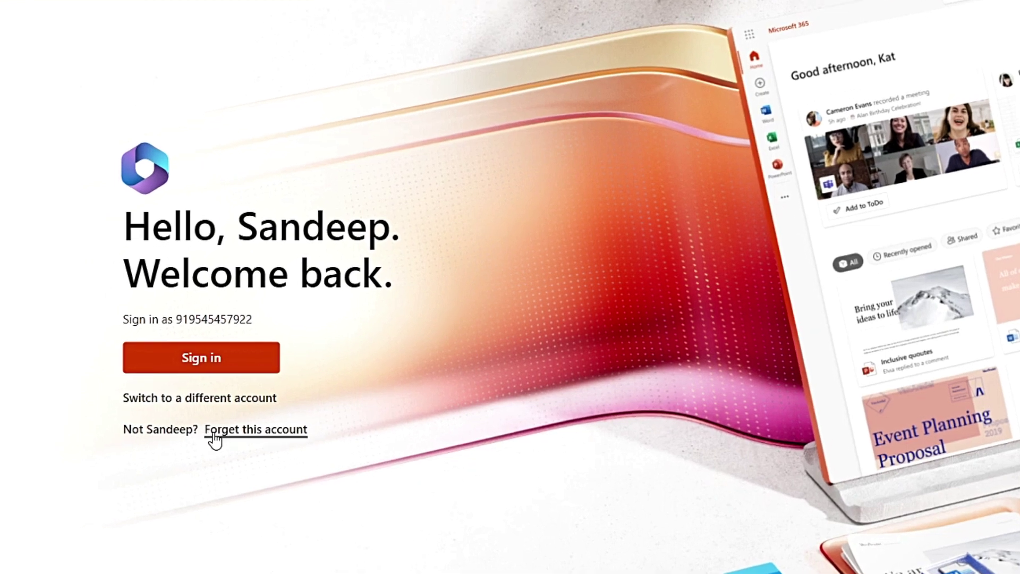
Forget the remembered account and scroll down to the free-version sign-up option
left_click(215, 432)
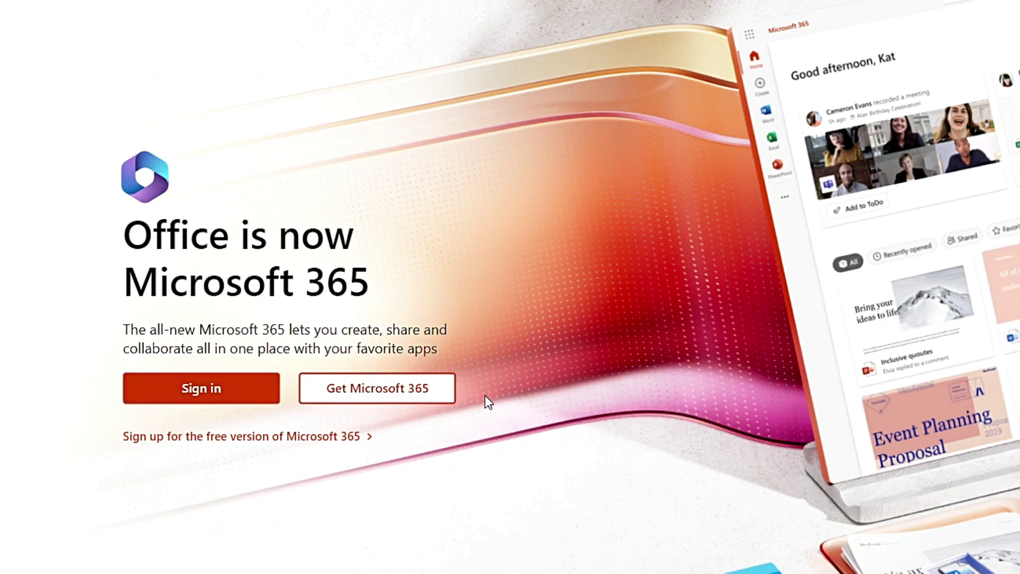
scroll(489, 403, "down", 3)
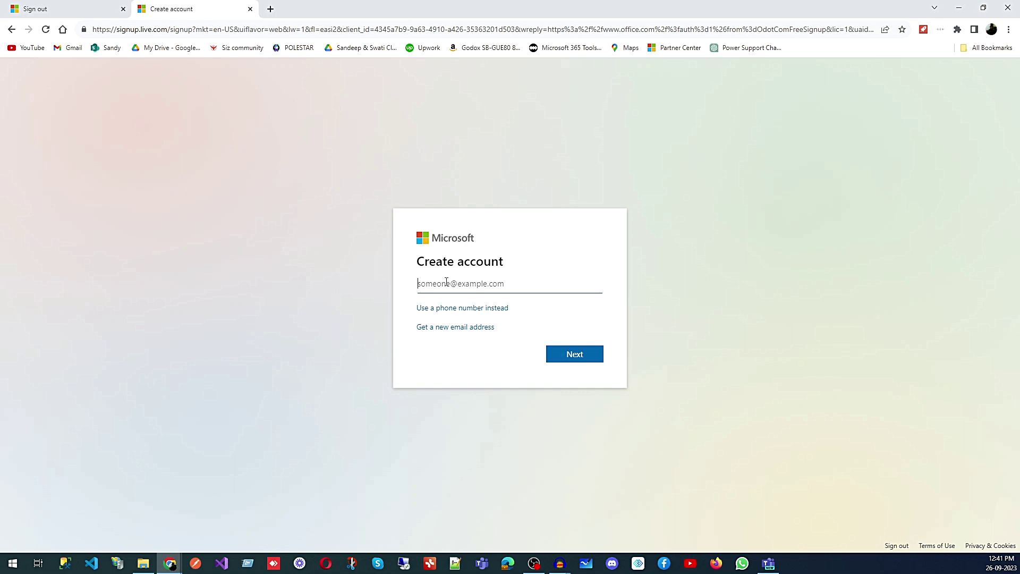
Try the phone-number sign-up option, switch back to email, then go back to office.com
left_click(453, 314)
left_click(478, 286)
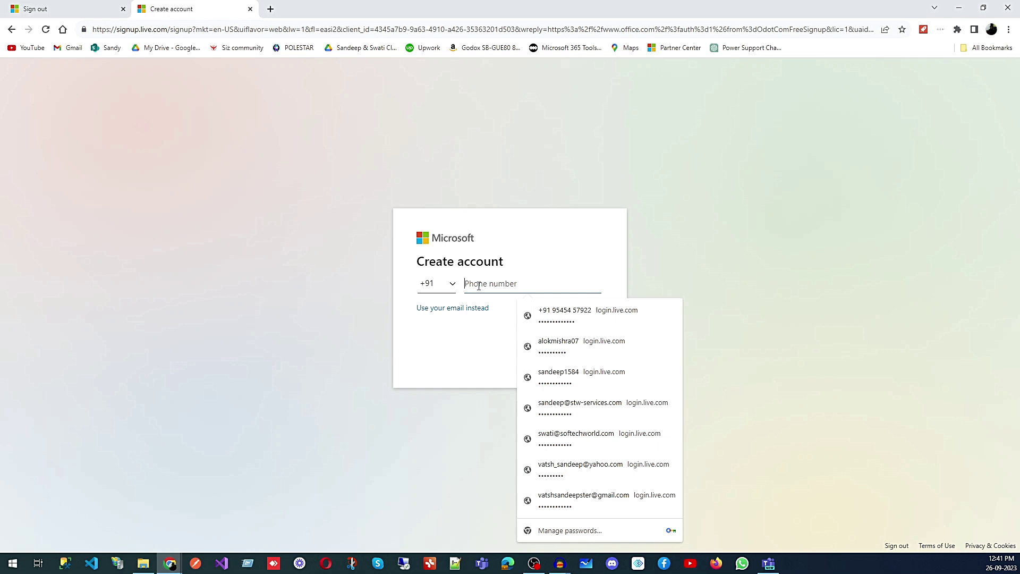
left_click(786, 210)
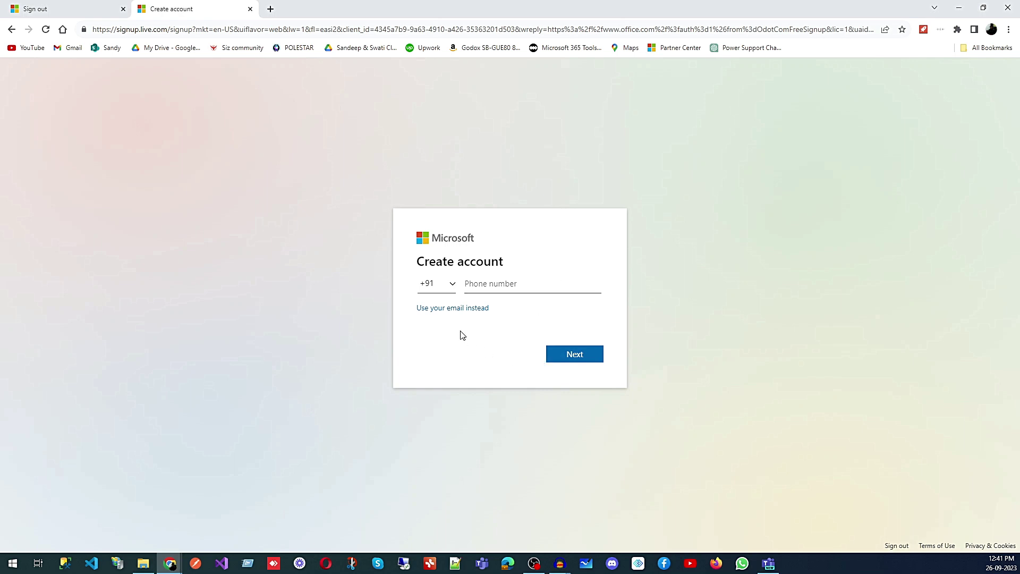
left_click(447, 309)
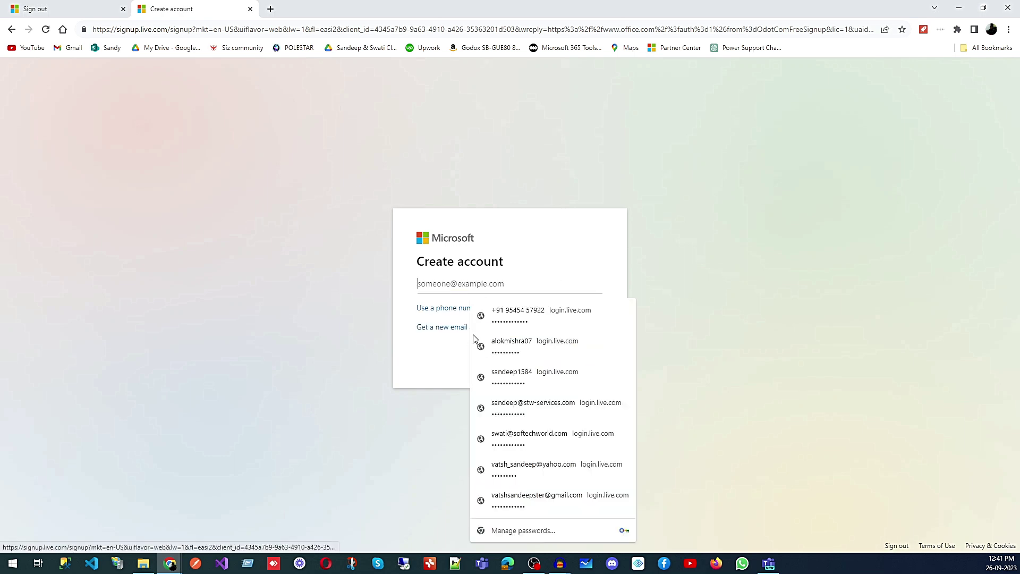
left_click(388, 341)
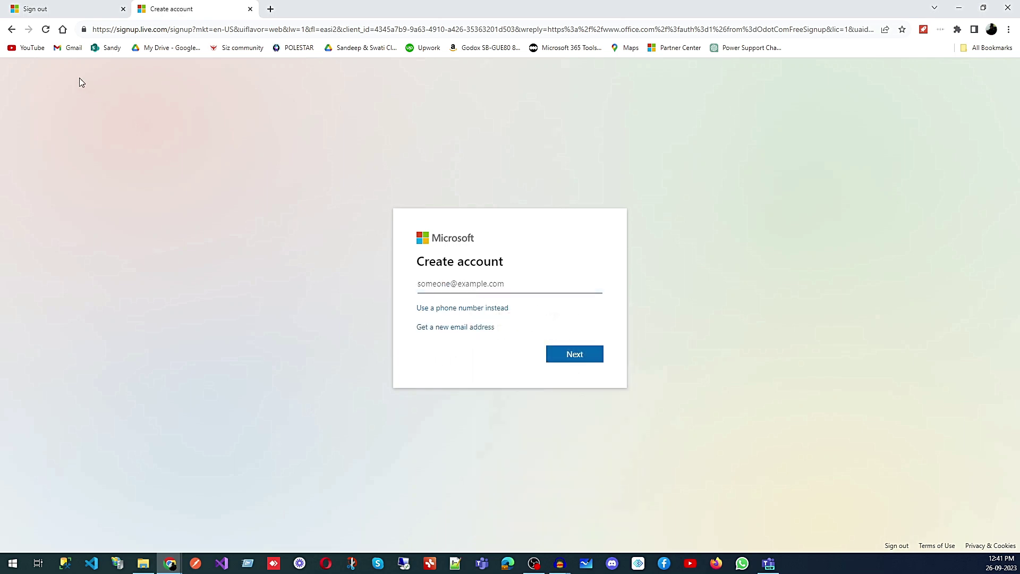
left_click(11, 29)
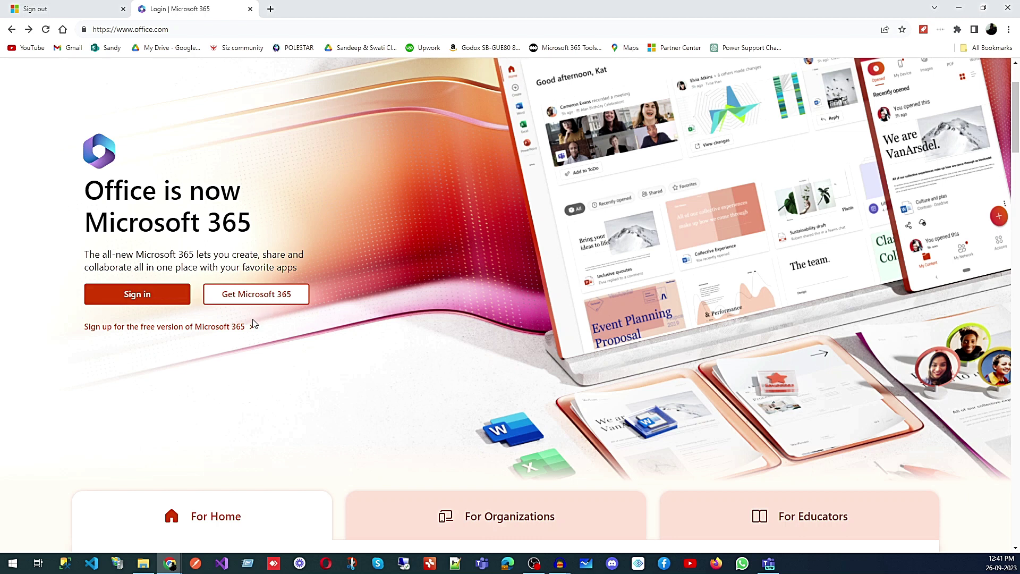
Sign in to office.com using the already signed-in account from 'We found an account'
left_click(150, 301)
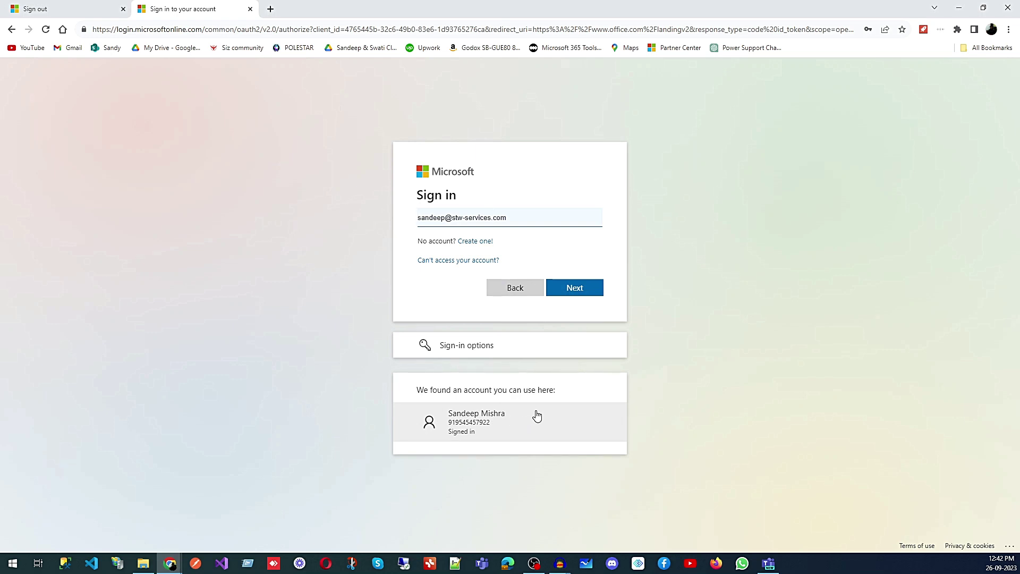
left_click(512, 419)
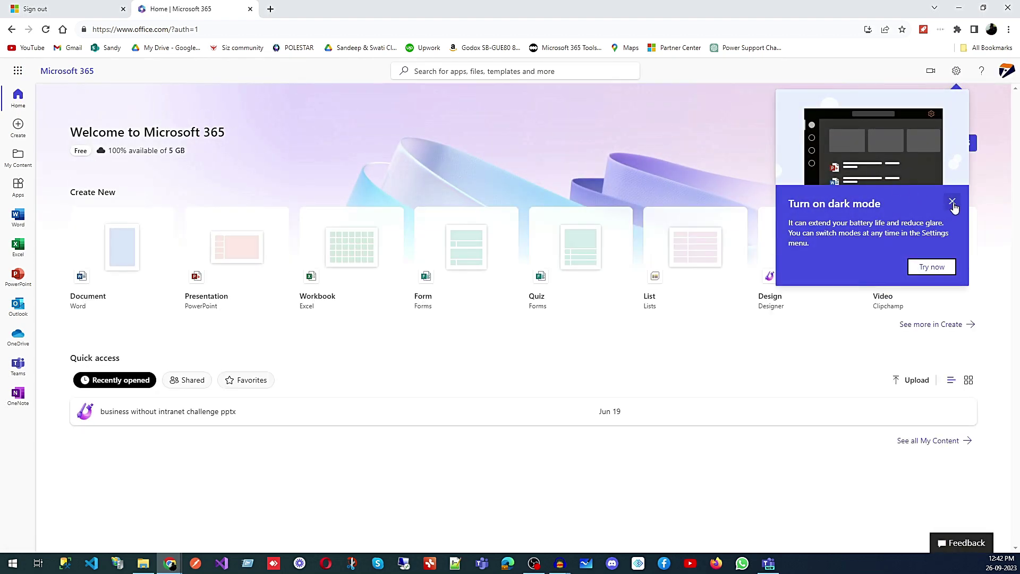
Close the 'Turn on dark mode' popup on the Microsoft 365 home page
left_click(952, 202)
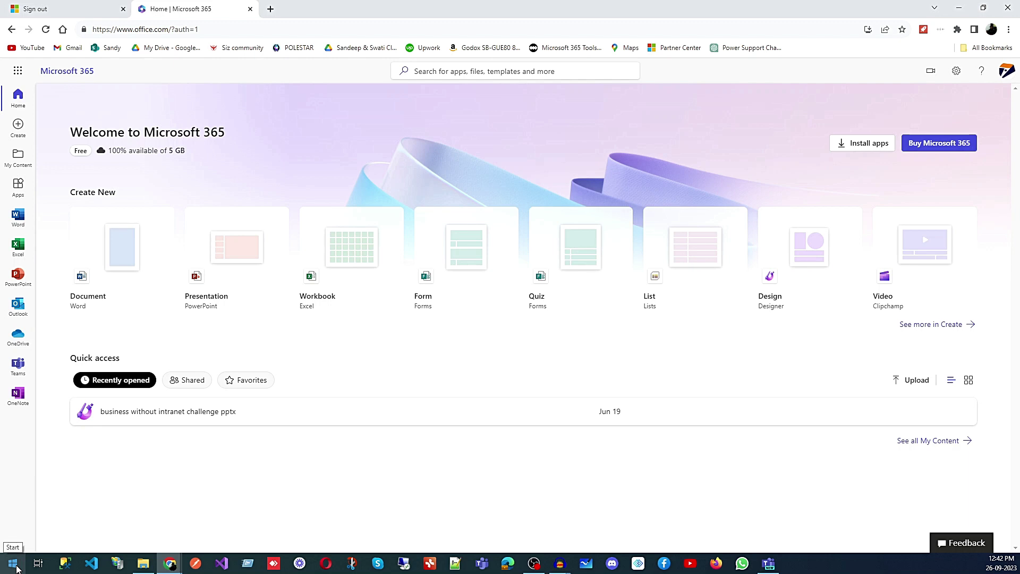
left_click(13, 563)
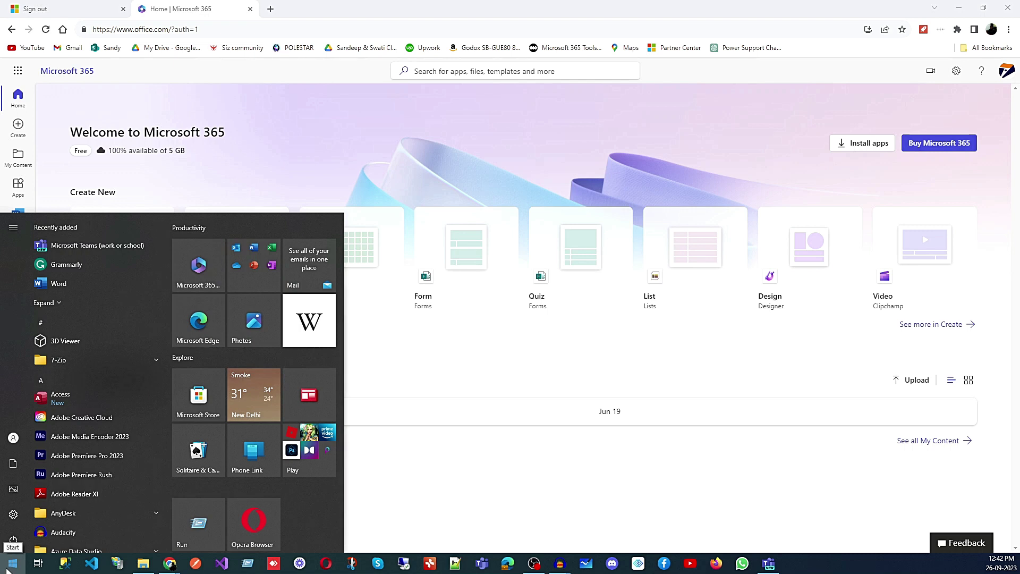
left_click(199, 267)
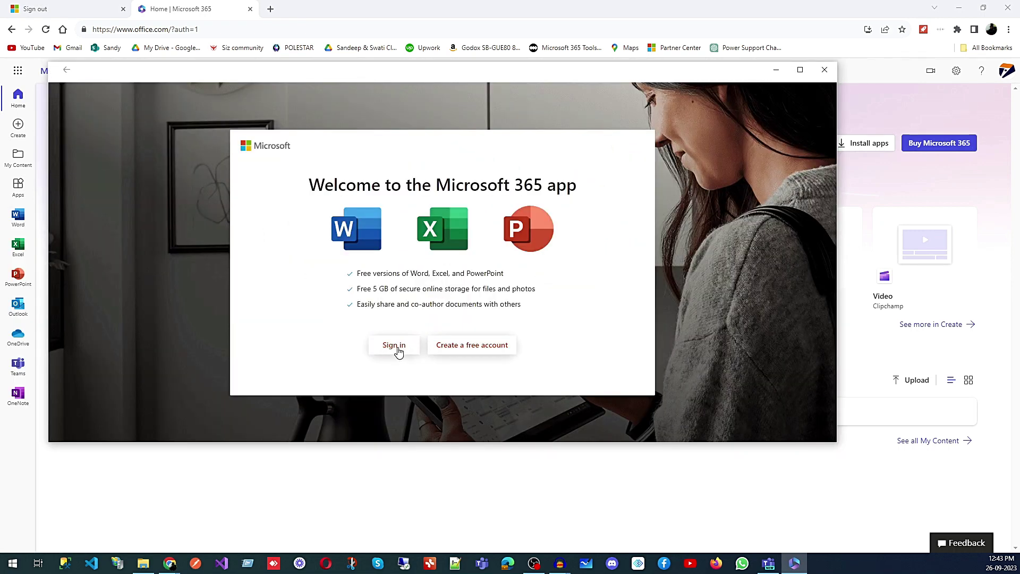
left_click(495, 352)
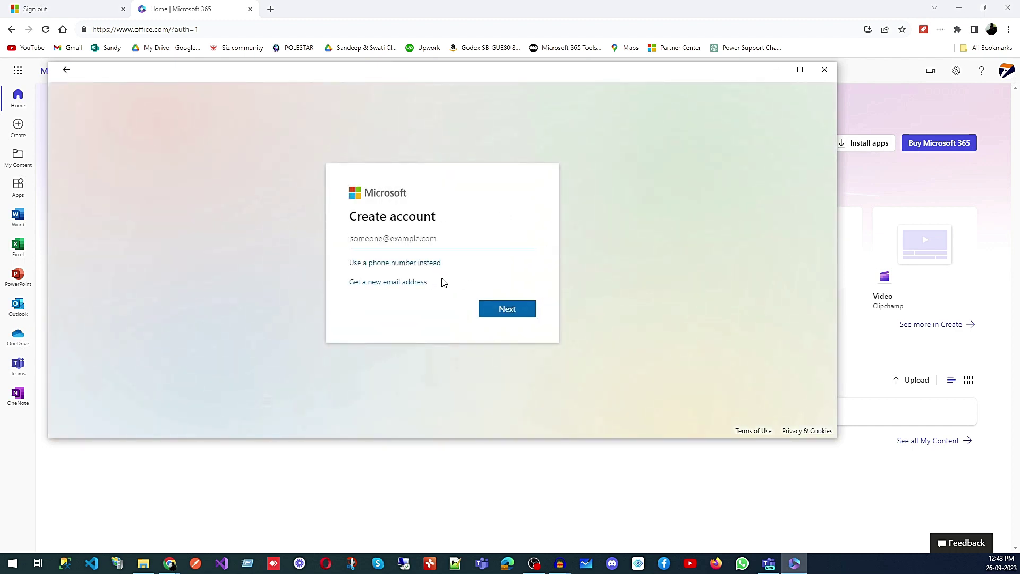
left_click(385, 241)
left_click(405, 263)
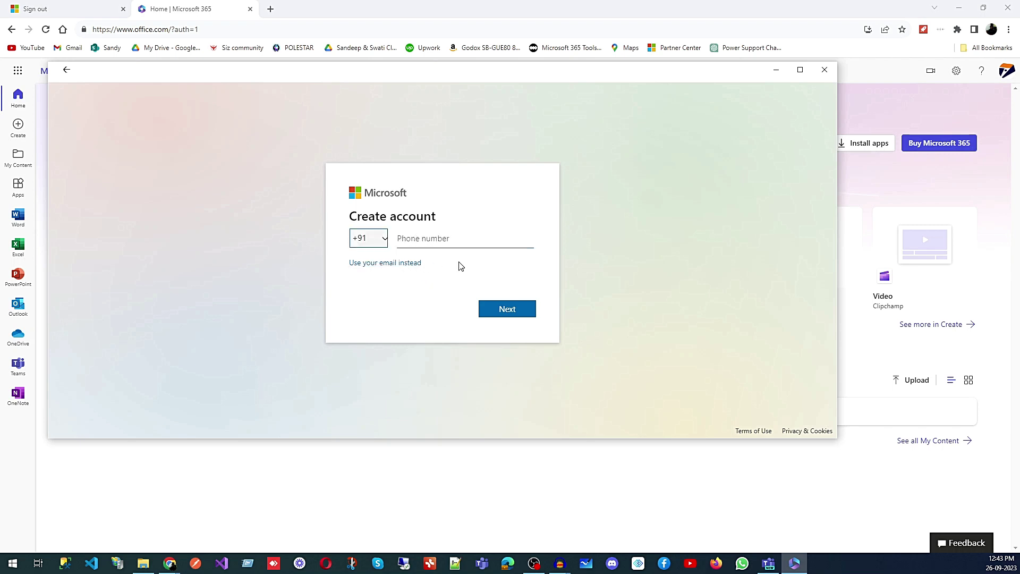
left_click(384, 263)
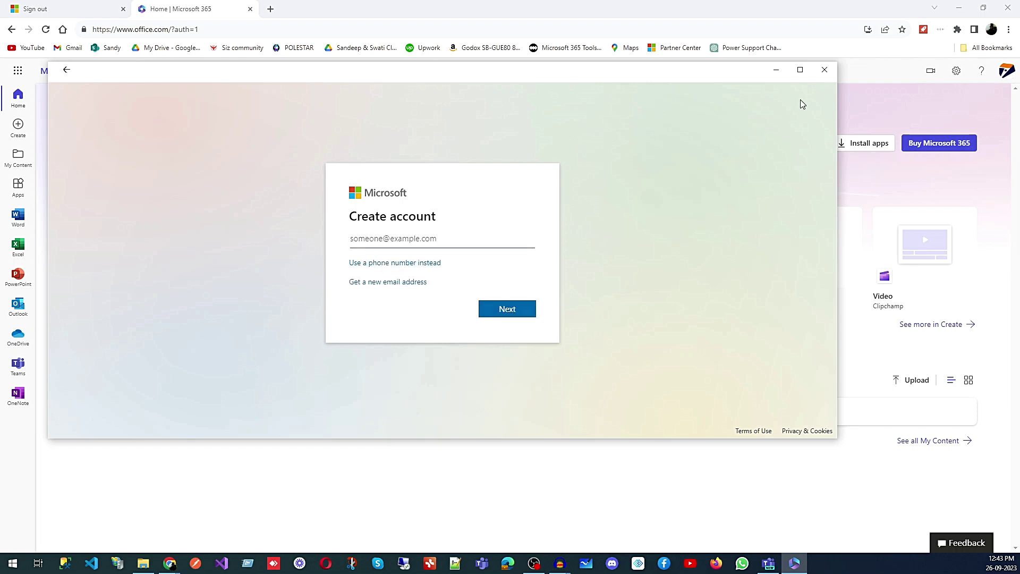
left_click(824, 69)
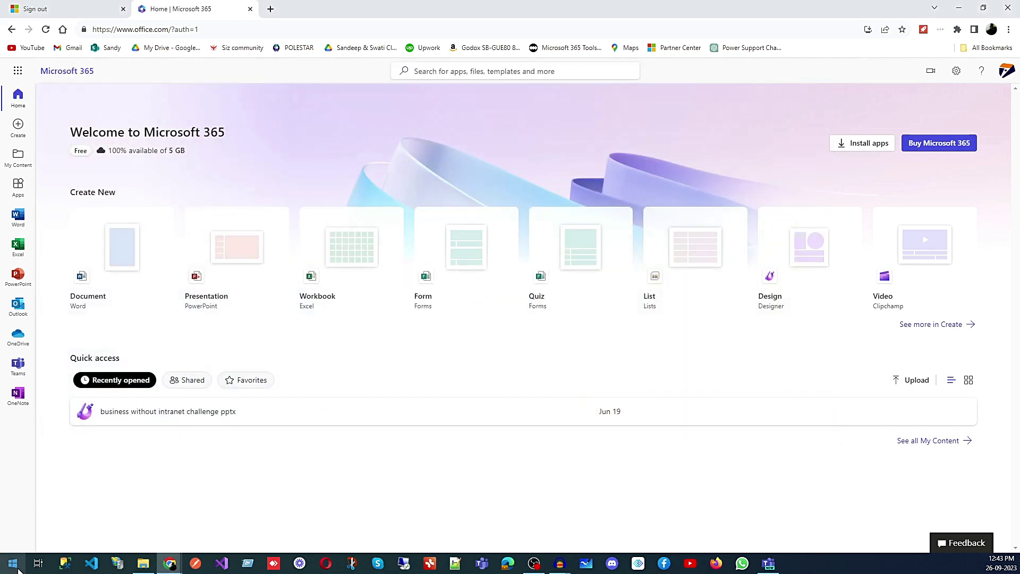
Launch the Microsoft 365 desktop app from Start and choose to sign in with a Microsoft account
left_click(12, 563)
left_click(205, 265)
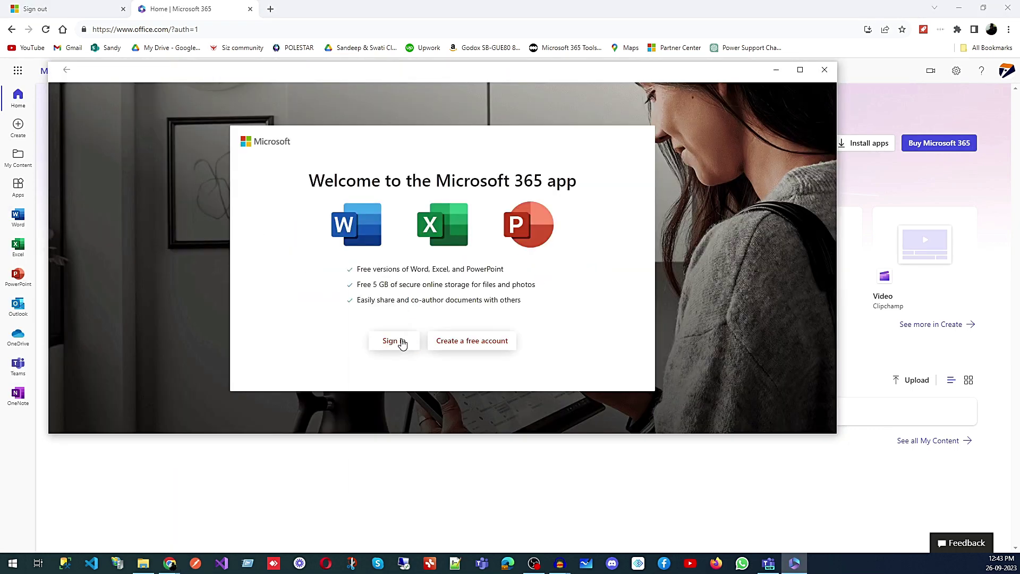
left_click(403, 342)
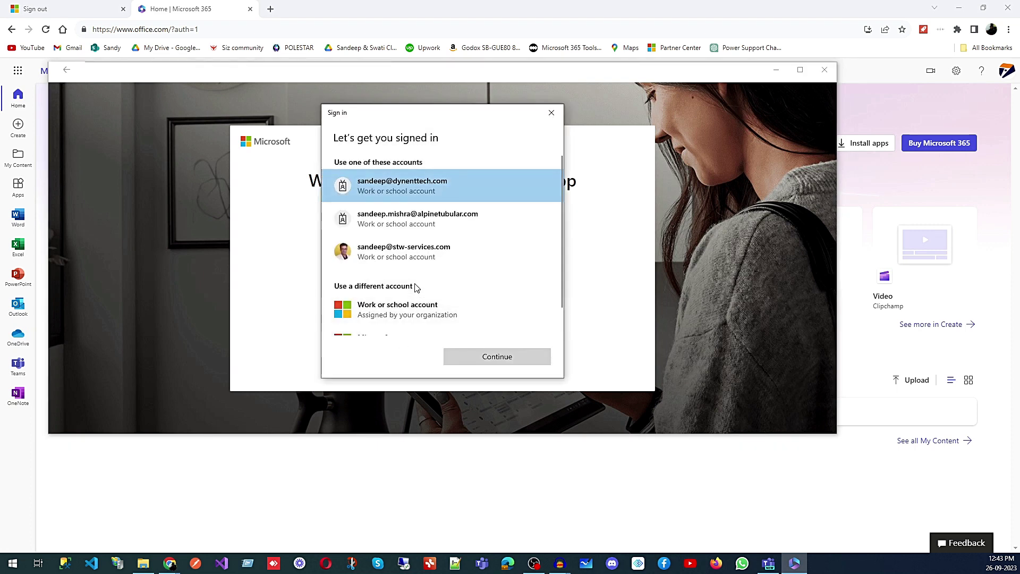
scroll(420, 279, "down", 1)
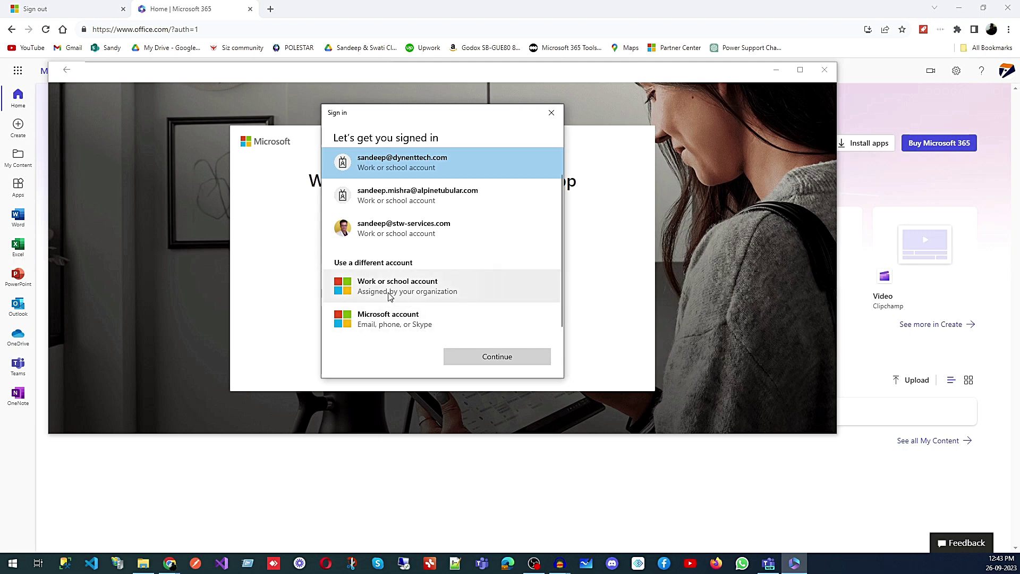
left_click(391, 321)
left_click(504, 357)
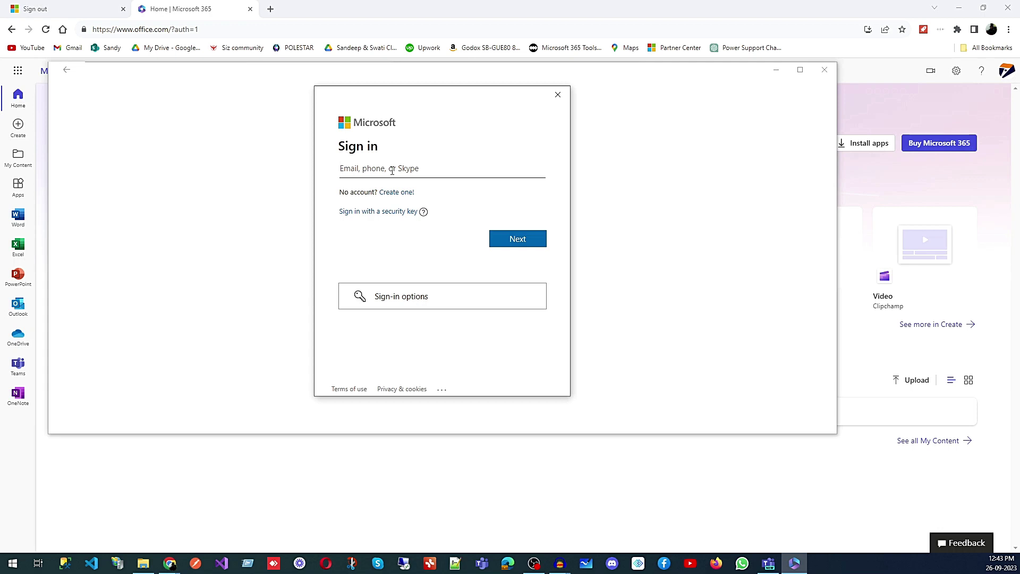
Sign the desktop app in with the account's phone number and password, and accept using it everywhere
left_click(524, 238)
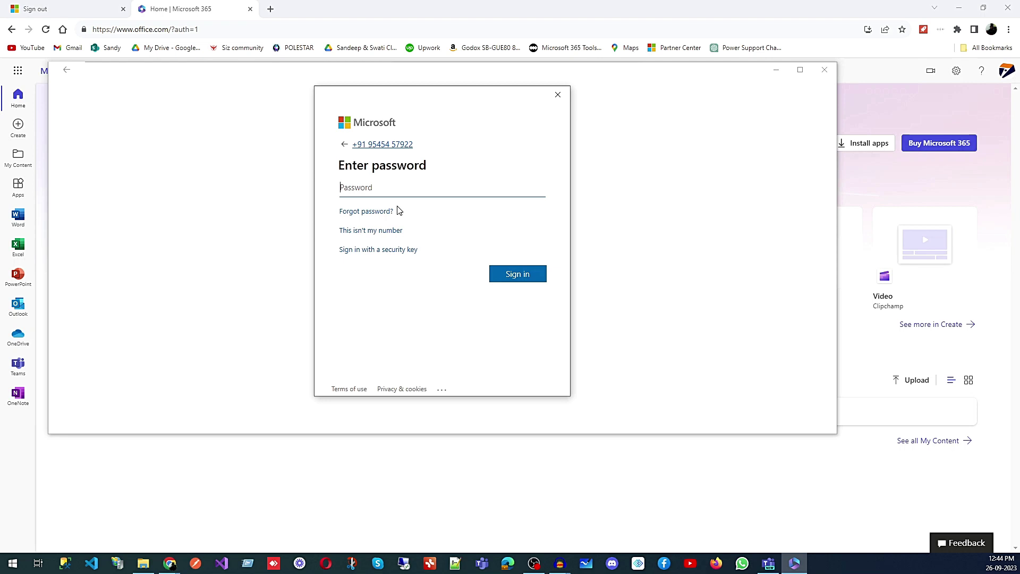
type("••")
left_click(521, 277)
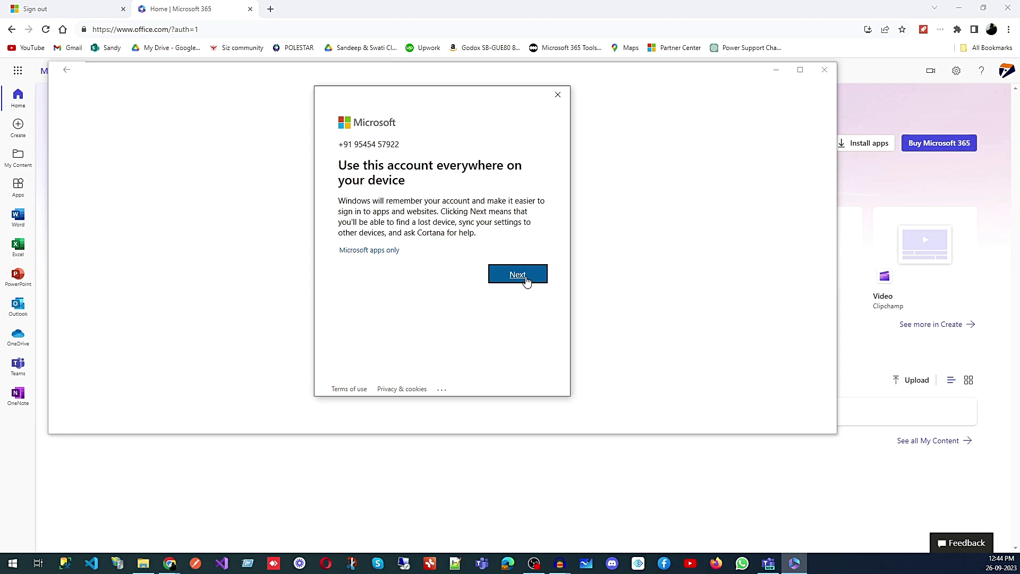
left_click(518, 275)
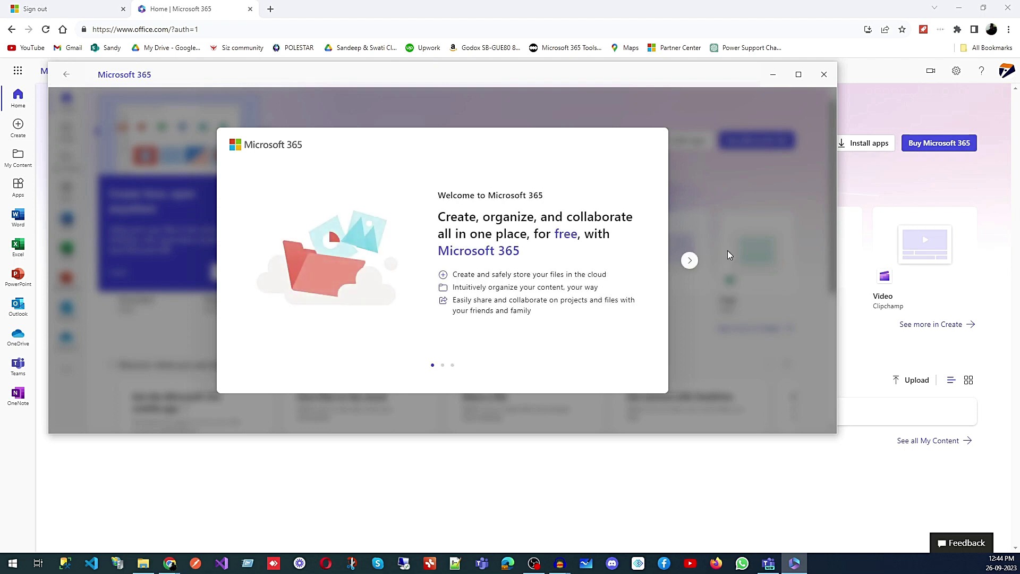
Step through and close the desktop app's welcome tour
left_click(689, 260)
left_click(689, 260)
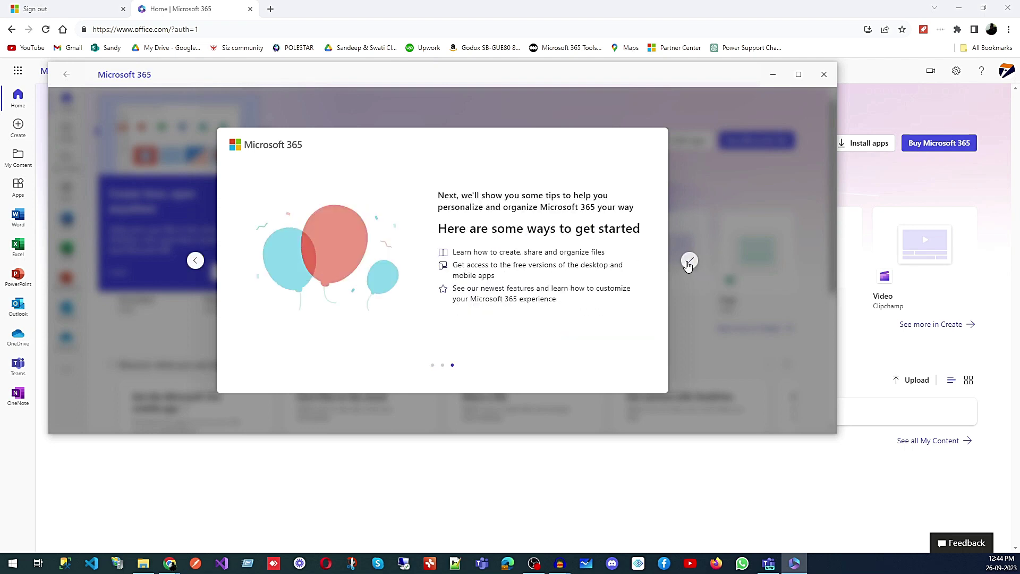
left_click(689, 261)
Move the Microsoft 365 app window aside to uncover the browser's home page
left_click_drag(620, 84, 645, 153)
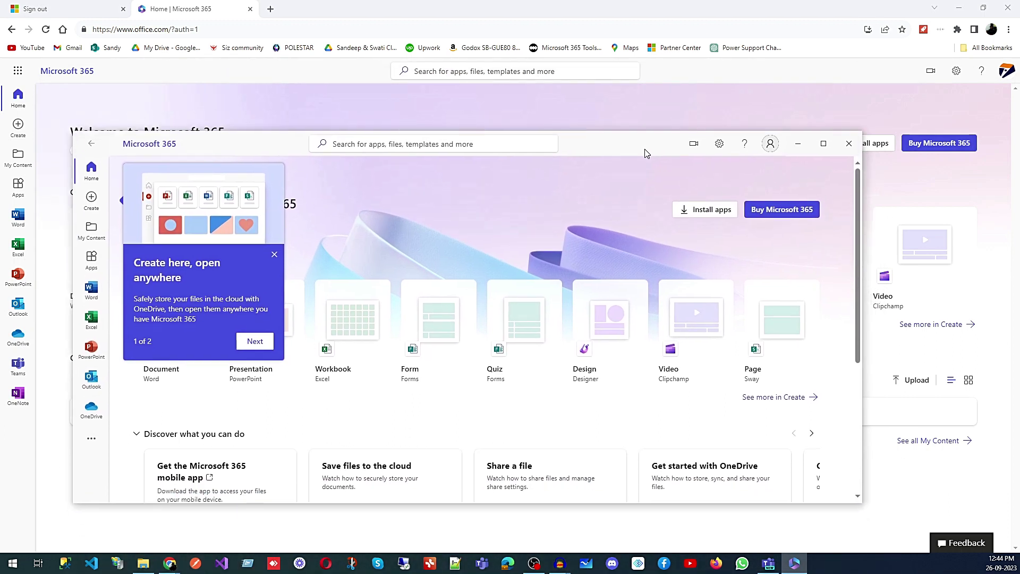
left_click(231, 88)
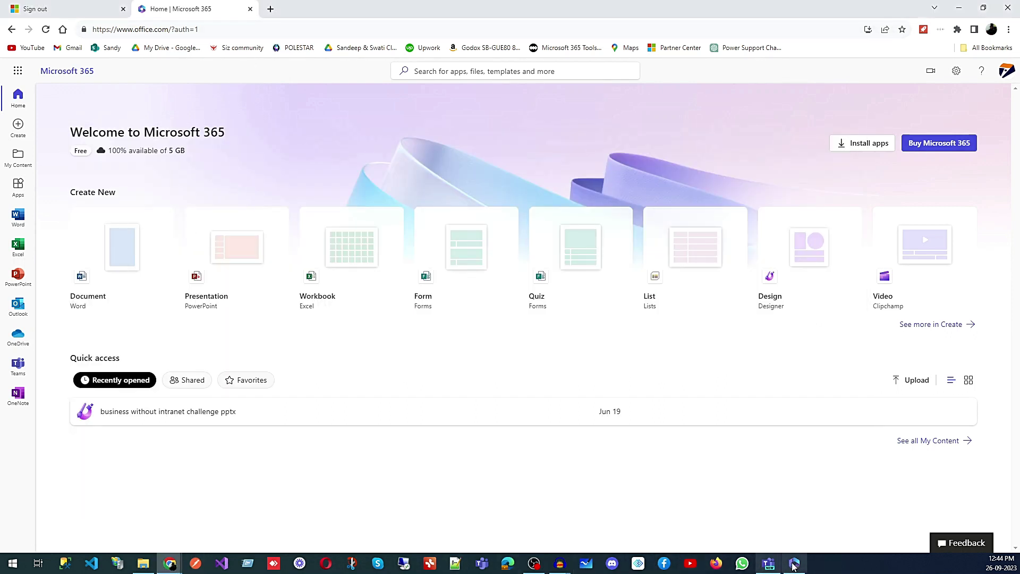
left_click(794, 563)
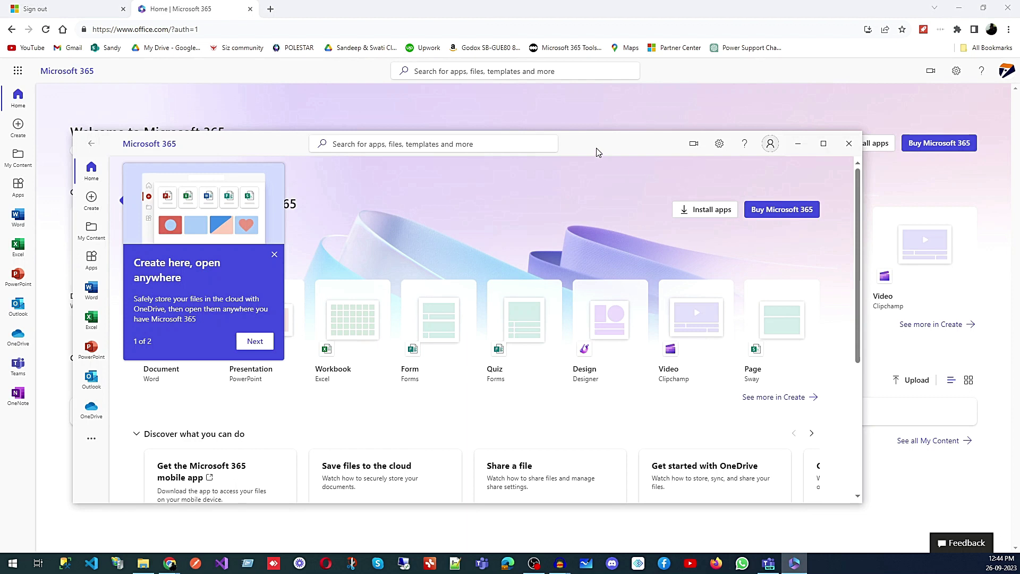
left_click_drag(597, 148, 738, 117)
scroll(448, 364, "down", 3)
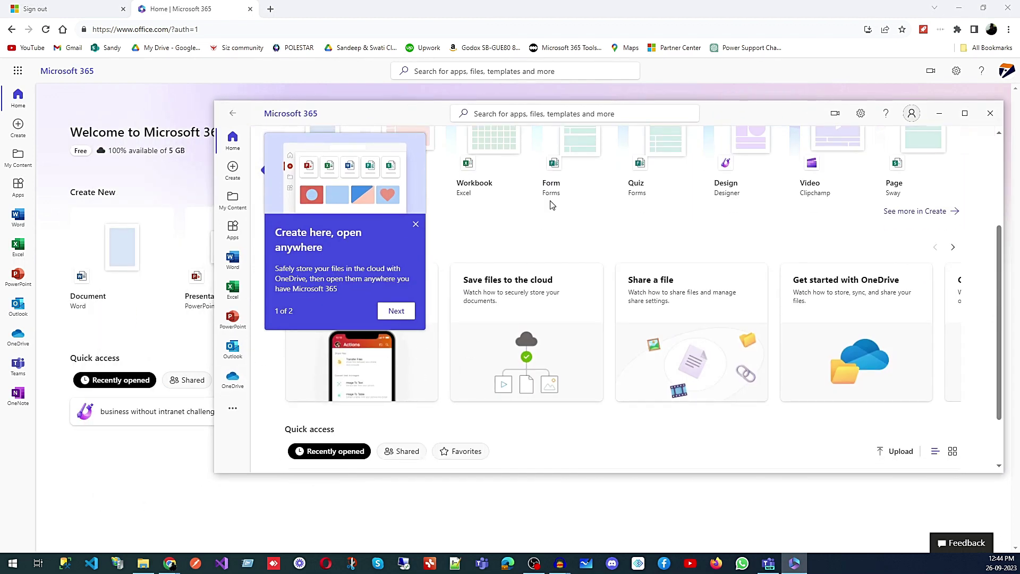
scroll(554, 228, "up", 3)
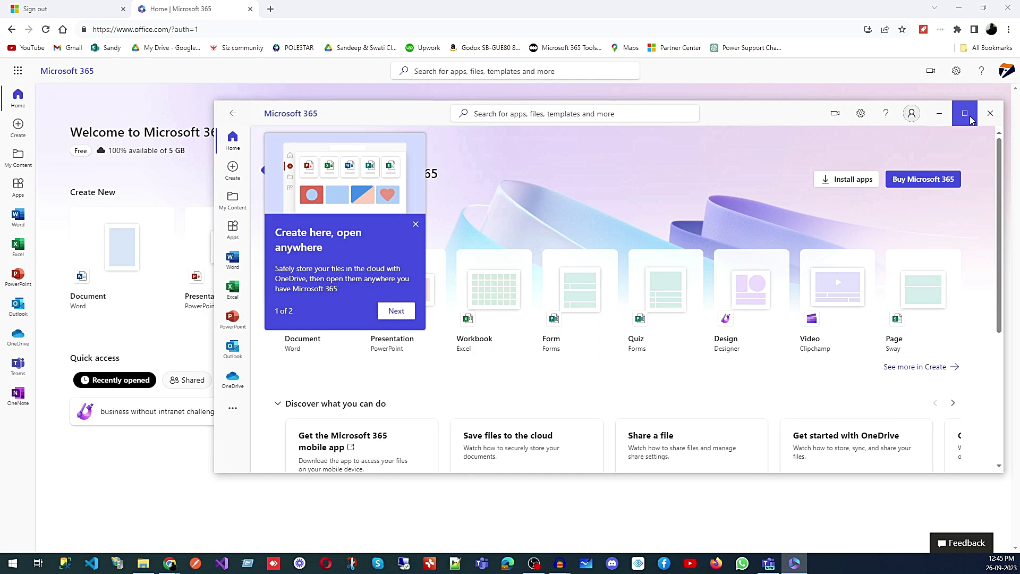
Open a new Chrome tab and try loading templates.microsoft.com
left_click(271, 9)
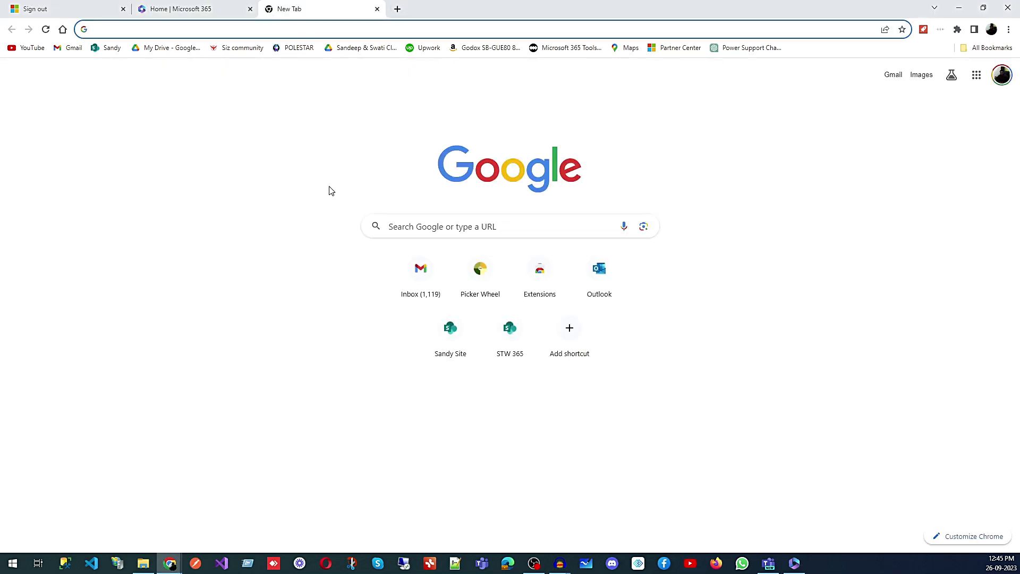
type("tem")
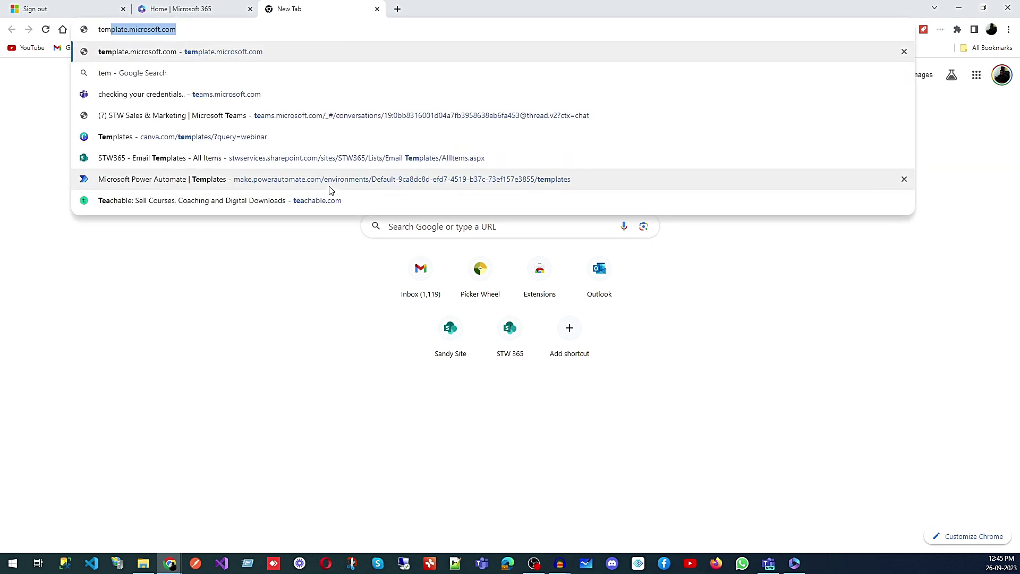
key("Return")
key("ctrl+l")
Search Google for 'templates microsoft' and open the 'Create more with Microsoft templates' result
type("www.google.com")
key("Return")
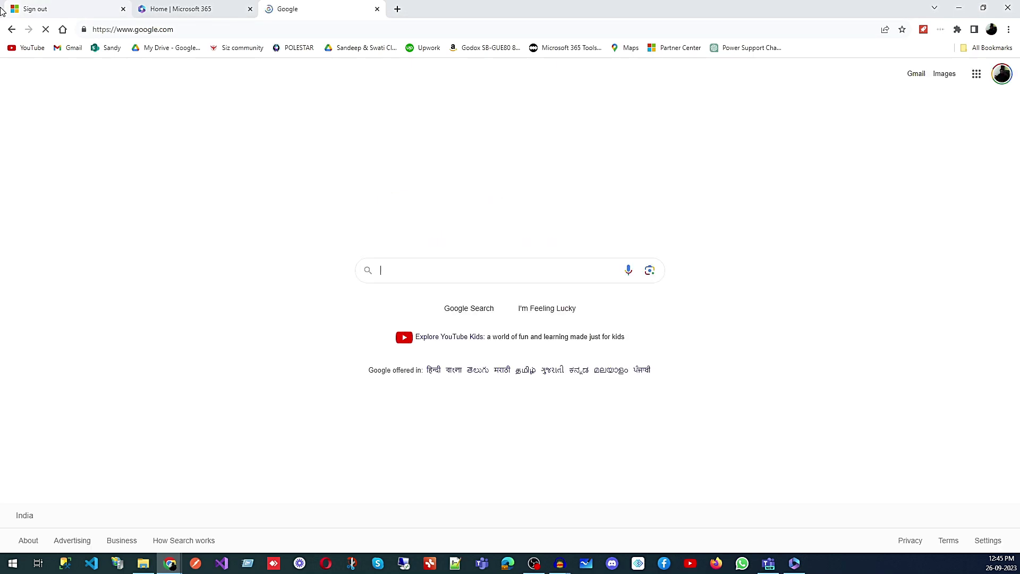
type("templ")
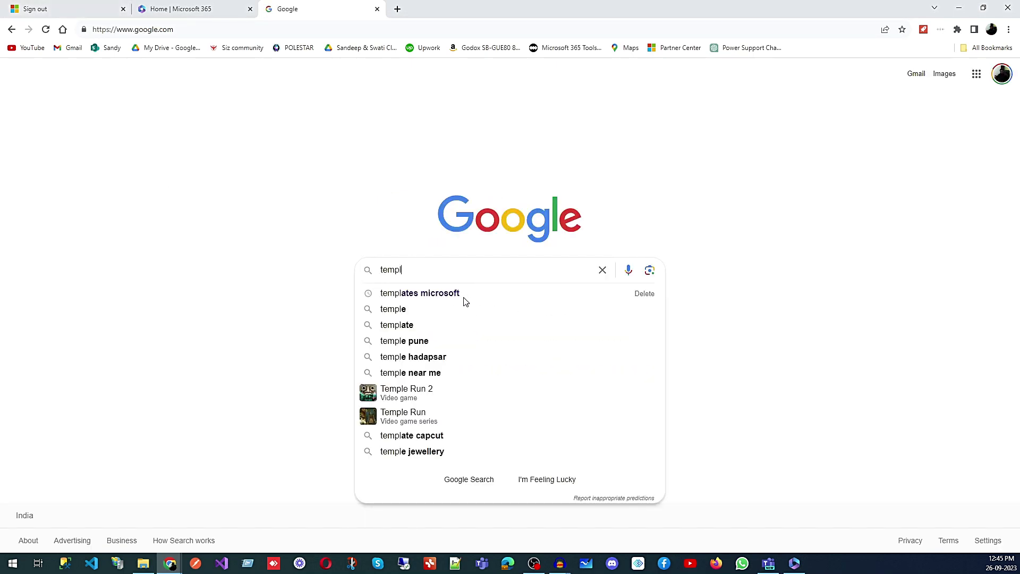
left_click(465, 299)
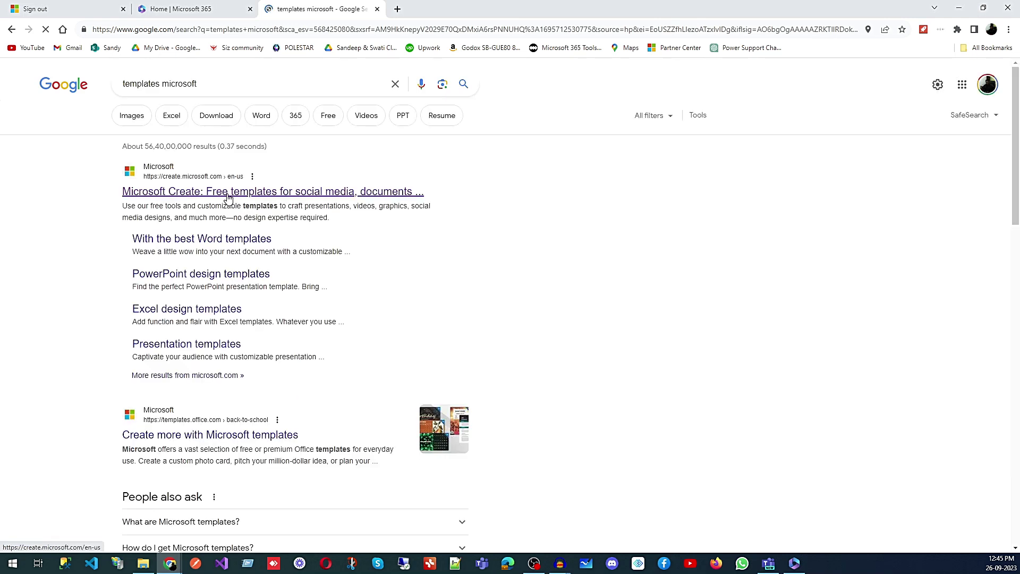
left_click(226, 436)
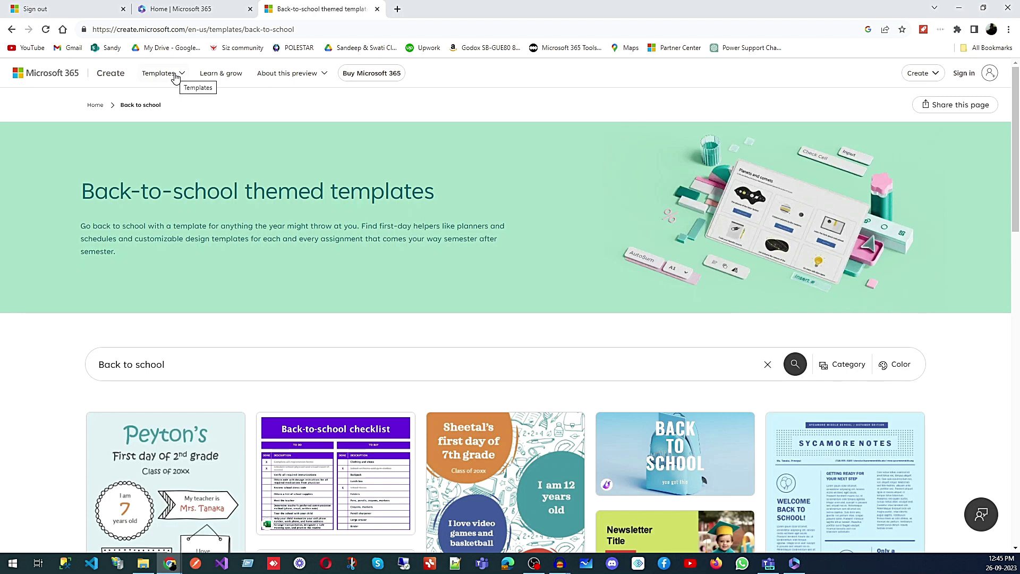
View the Facebook templates category in Microsoft Create
left_click(175, 76)
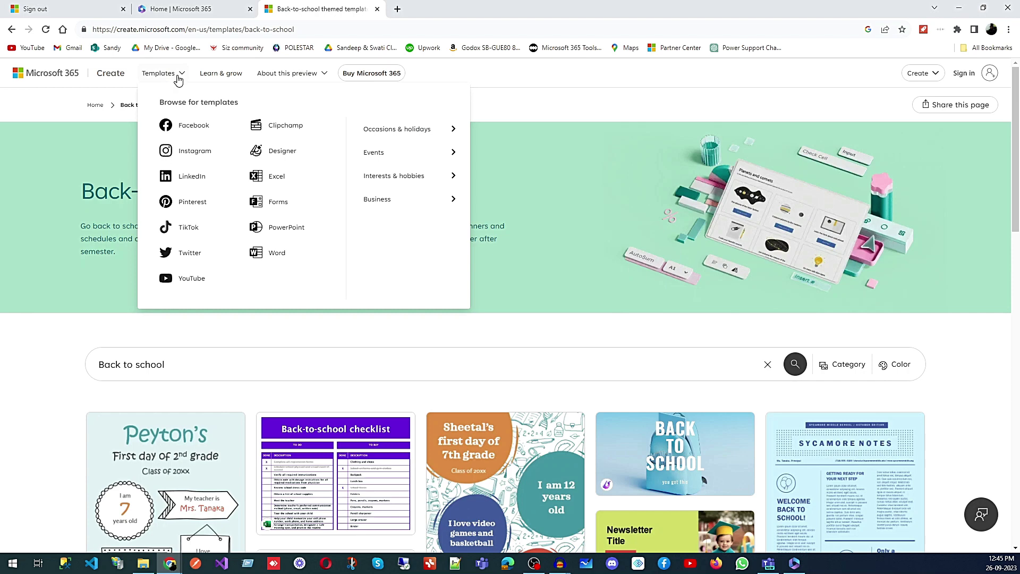
left_click(228, 125)
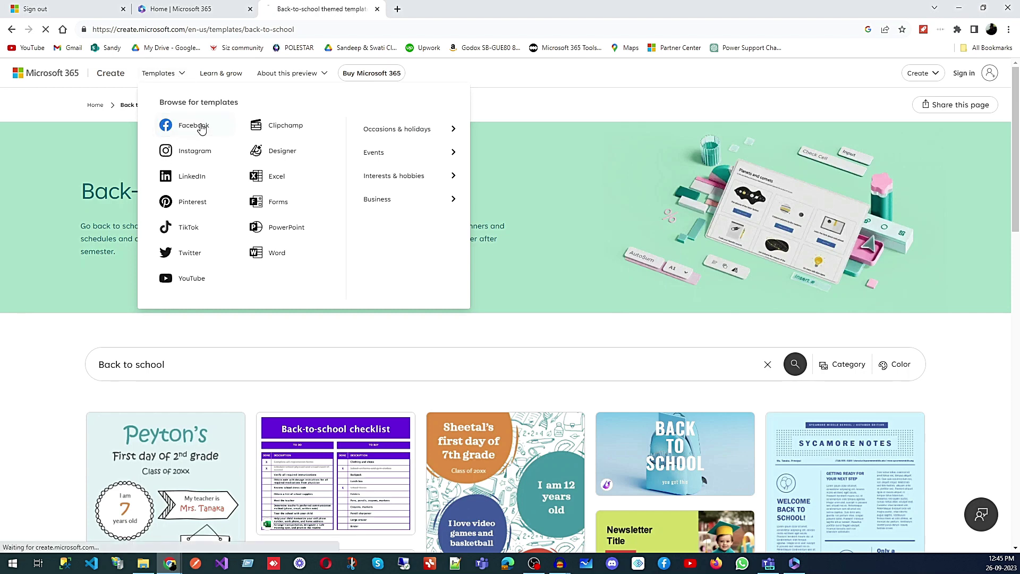
scroll(303, 217, "down", 15)
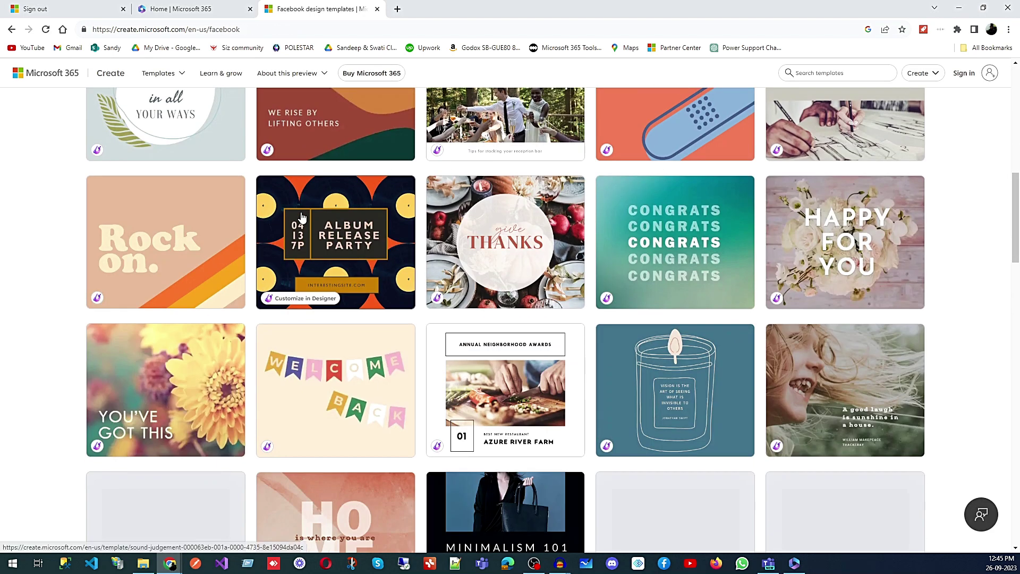
scroll(292, 213, "up", 15)
Browse the Instagram templates, then return to the Facebook templates page
left_click(173, 76)
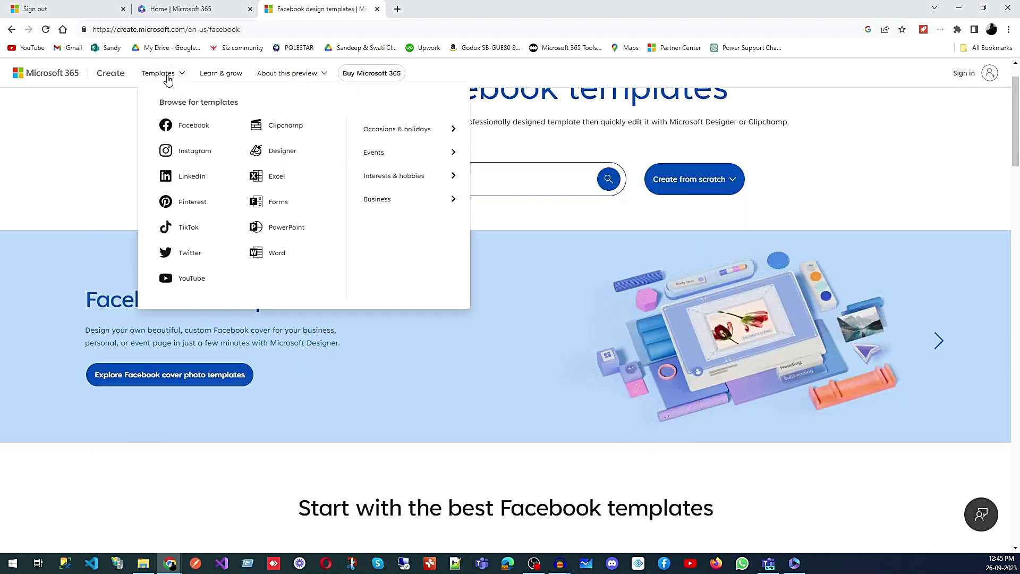
left_click(192, 154)
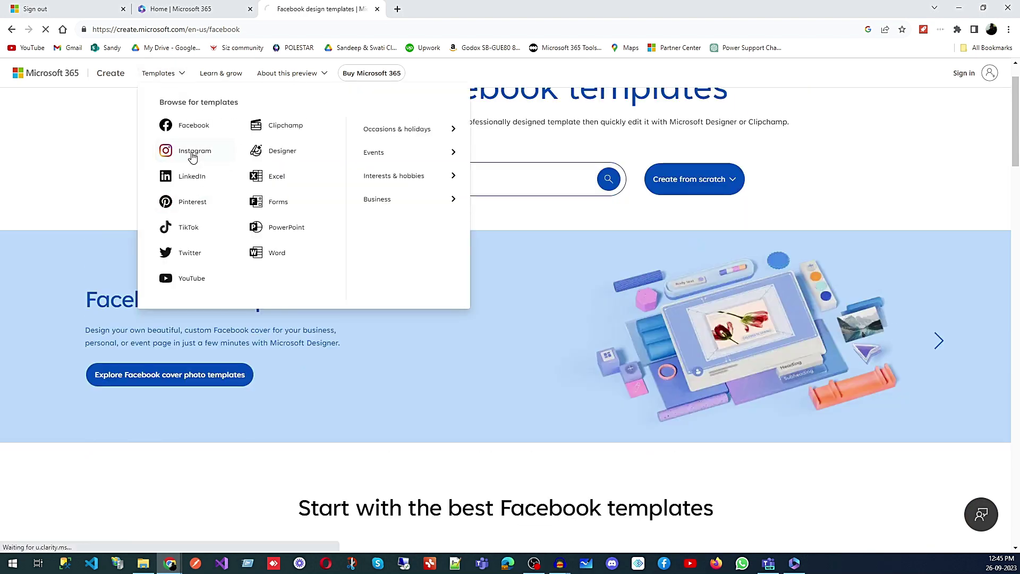
scroll(382, 340, "down", 15)
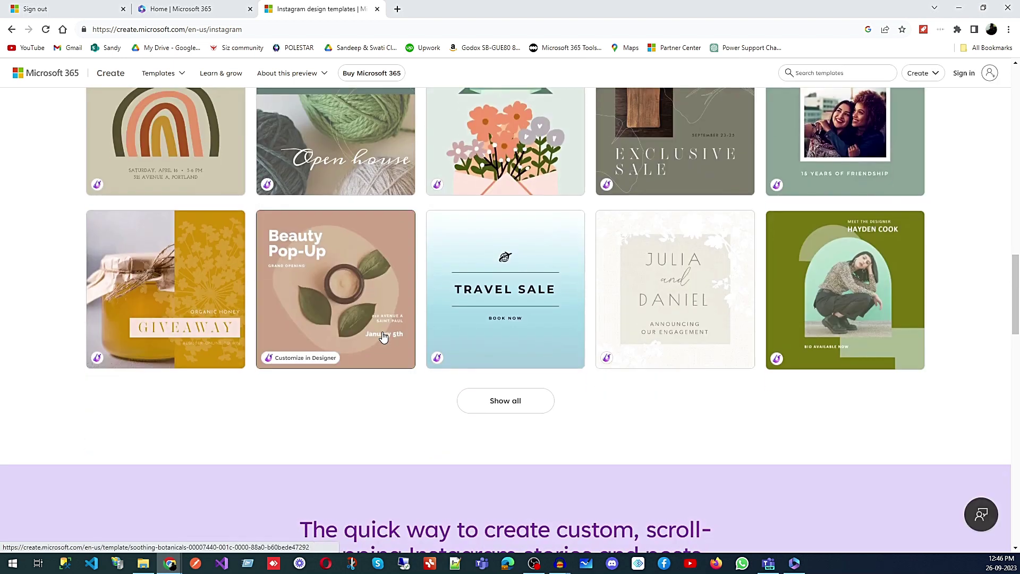
scroll(383, 336, "up", 15)
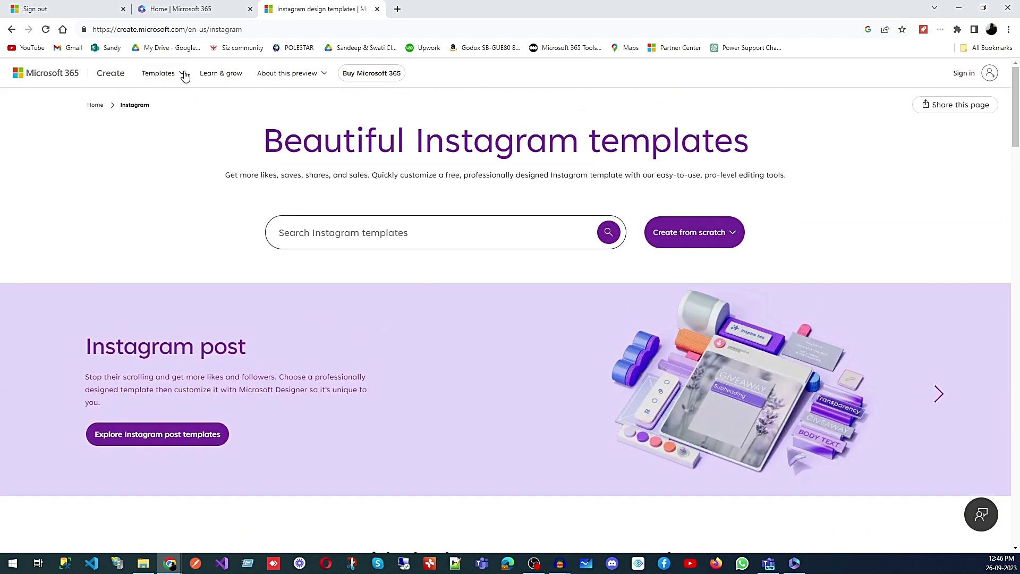
left_click(183, 75)
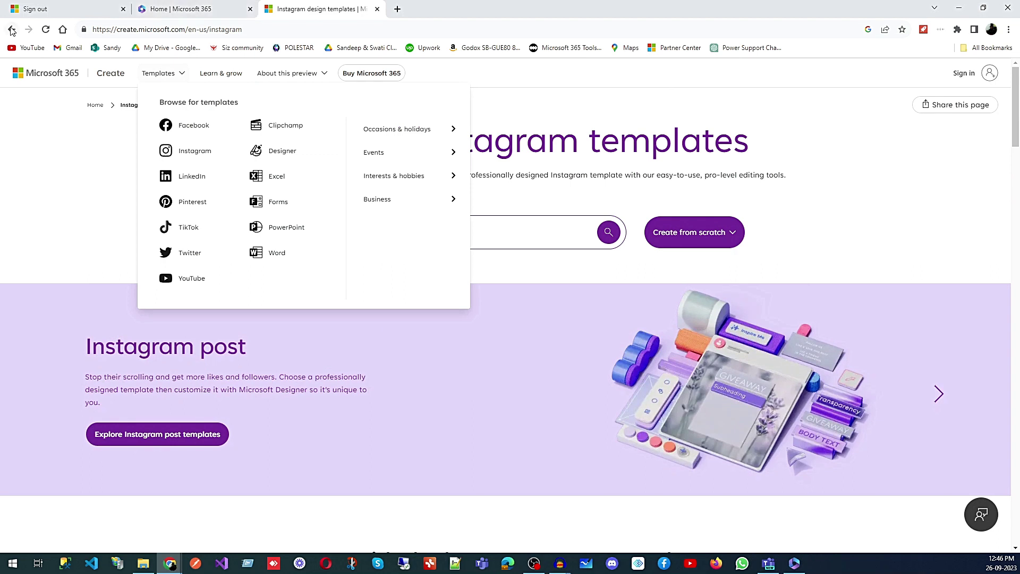
left_click(12, 30)
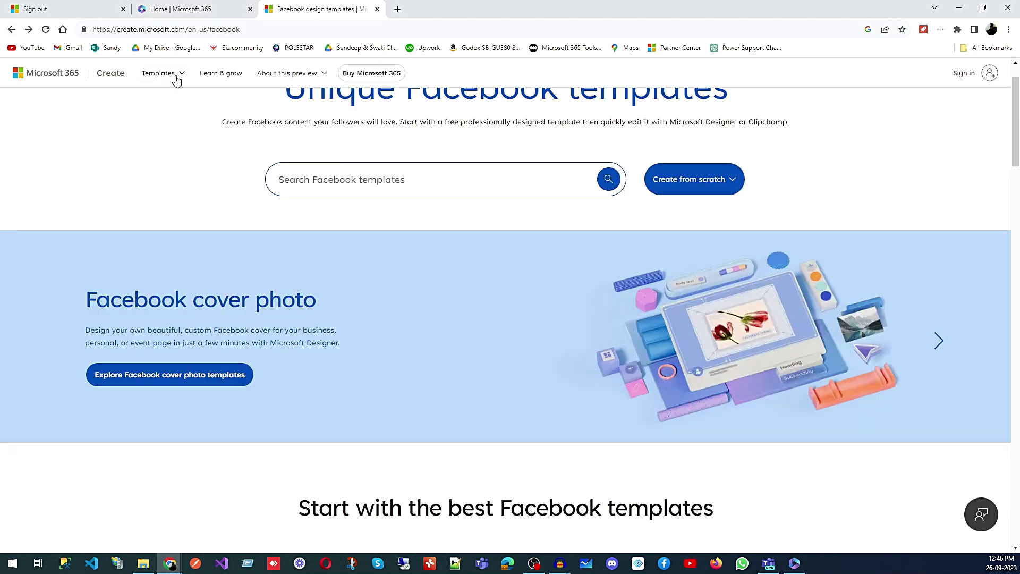
Go to the PowerPoint templates, then on to the Excel templates page
left_click(177, 78)
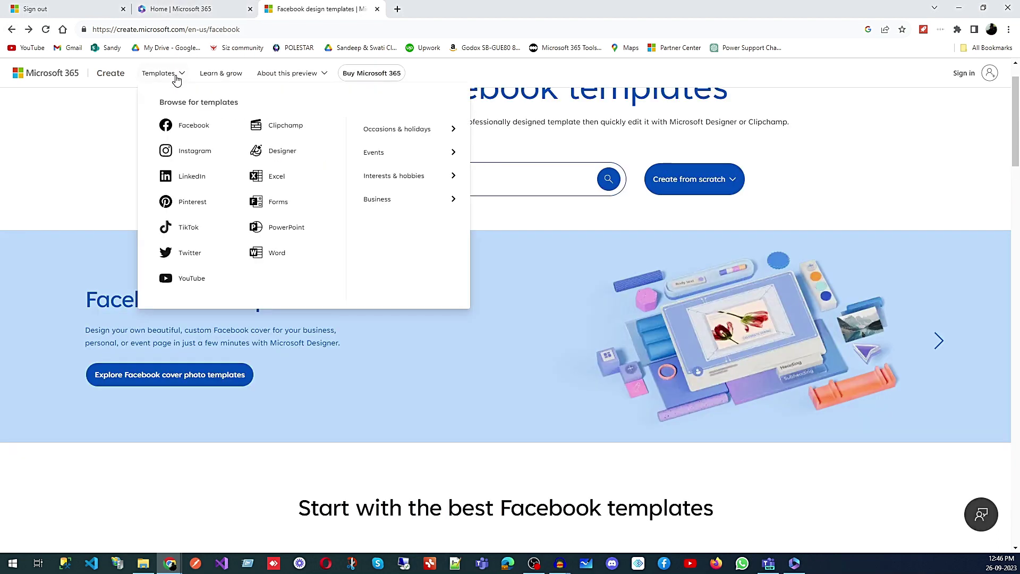
left_click(290, 230)
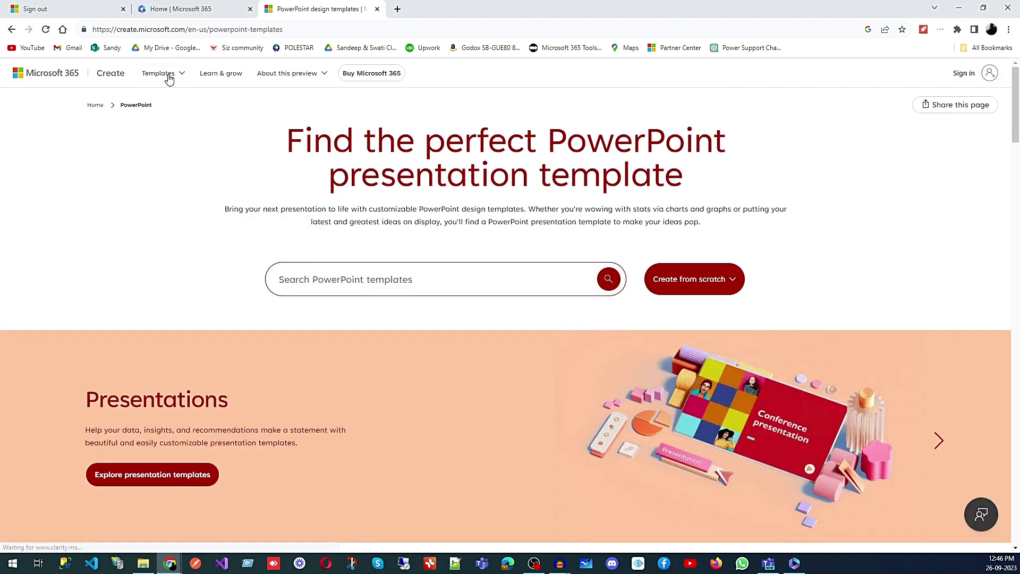
left_click(169, 79)
left_click(273, 177)
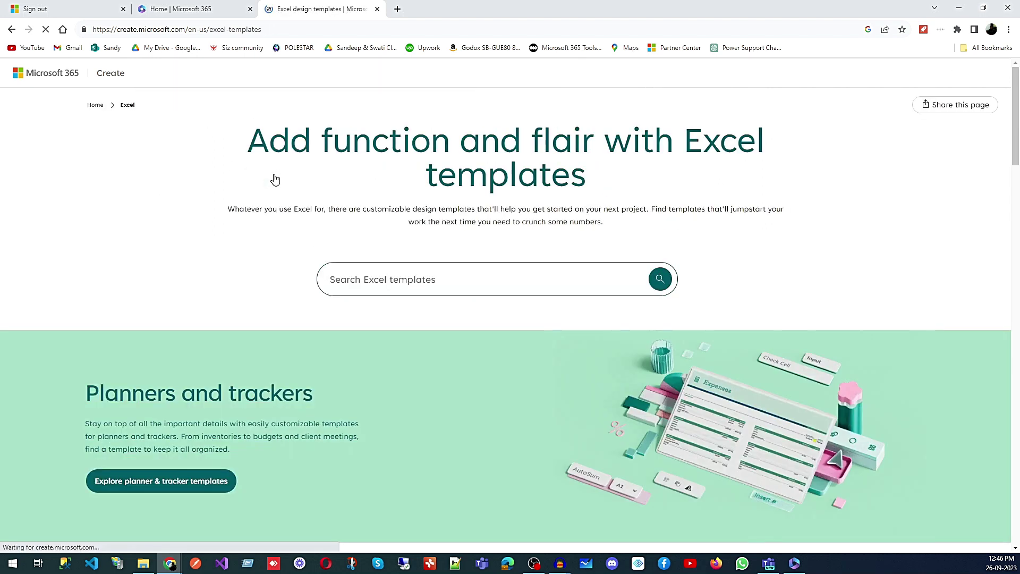
Browse the Excel templates in Microsoft Create and show all of them
scroll(275, 290, "down", 10)
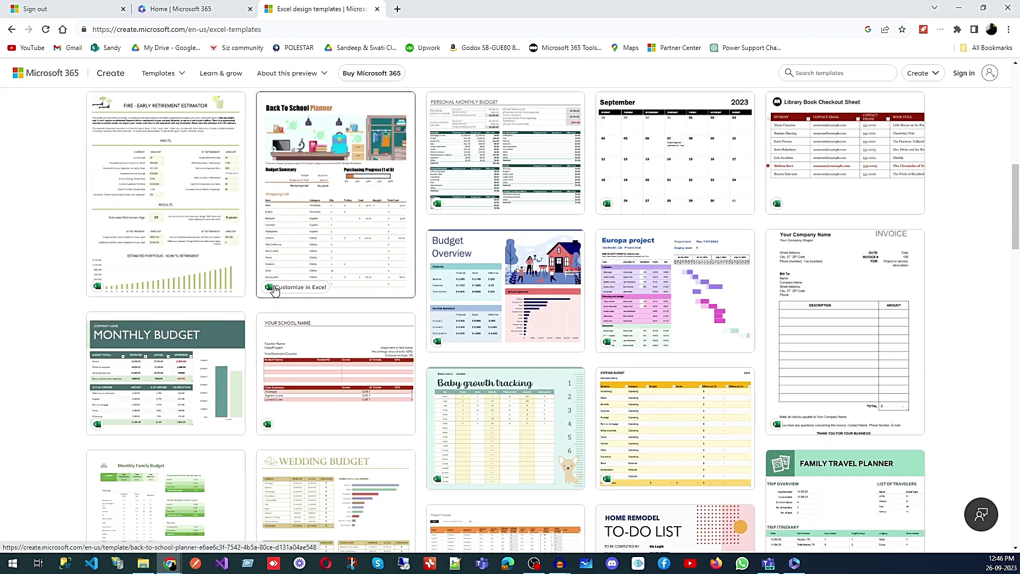
scroll(275, 289, "down", 1)
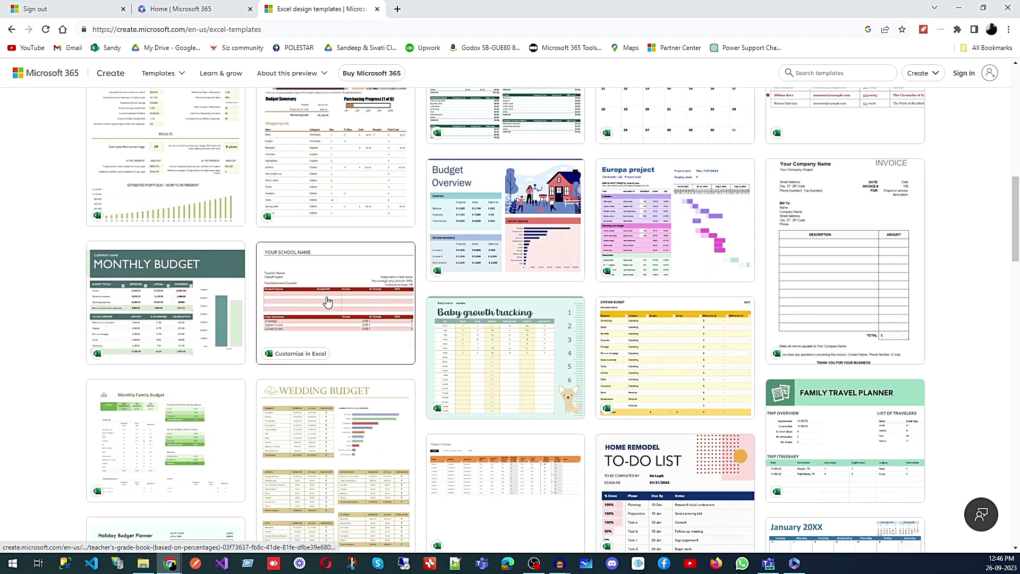
scroll(328, 302, "up", 3)
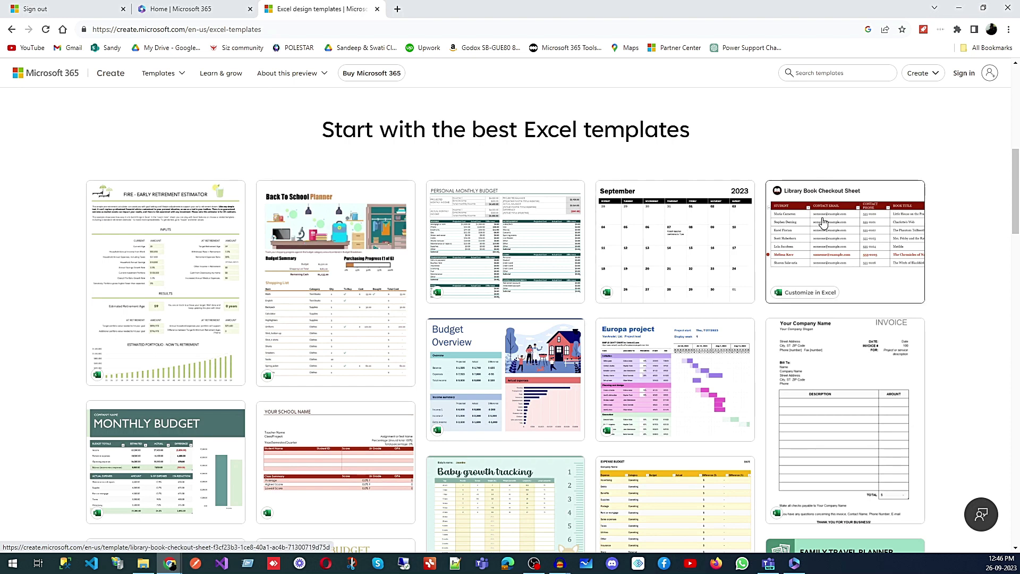
scroll(823, 222, "down", 2)
scroll(823, 222, "up", 3)
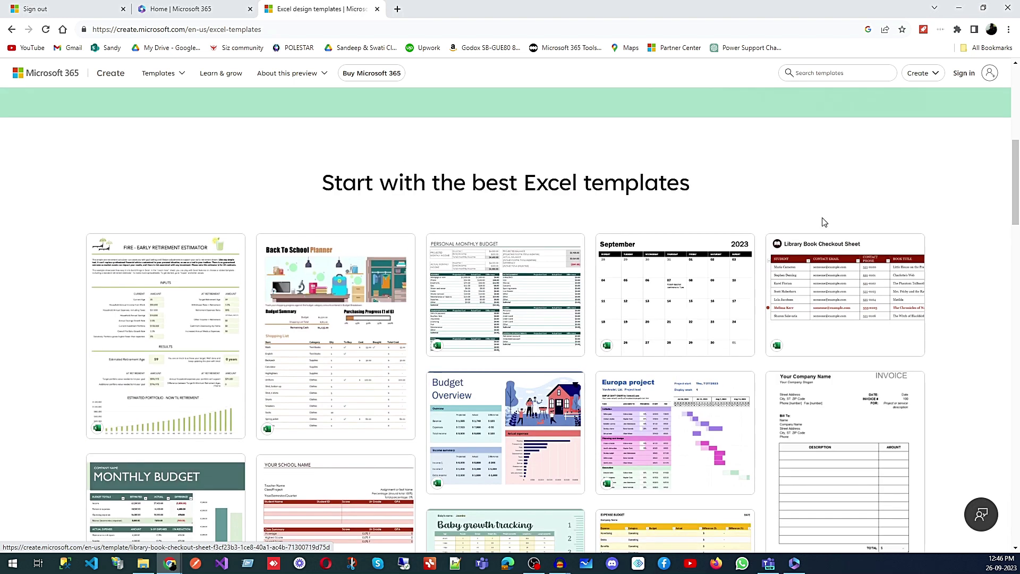
scroll(833, 292, "down", 12)
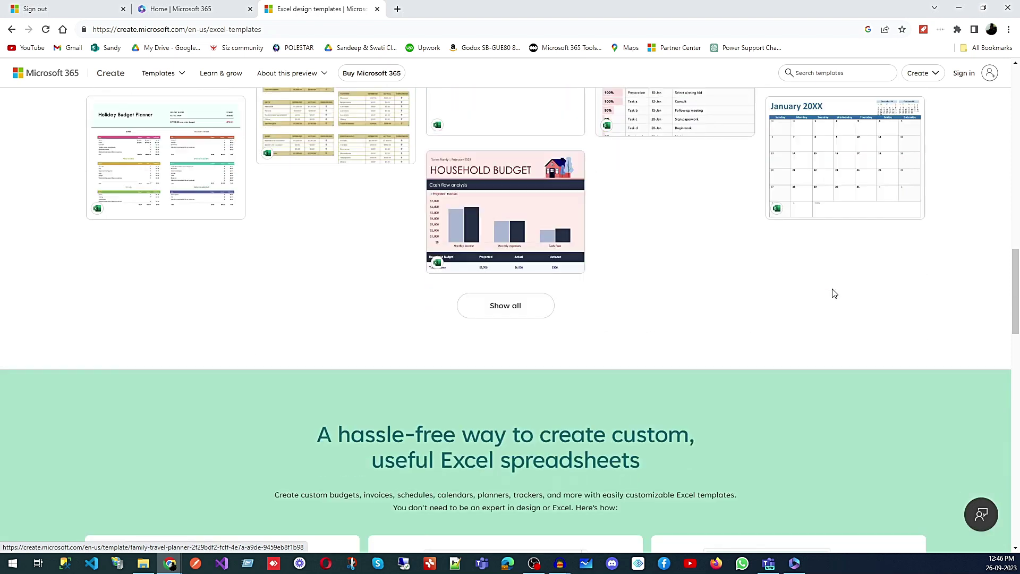
left_click(523, 362)
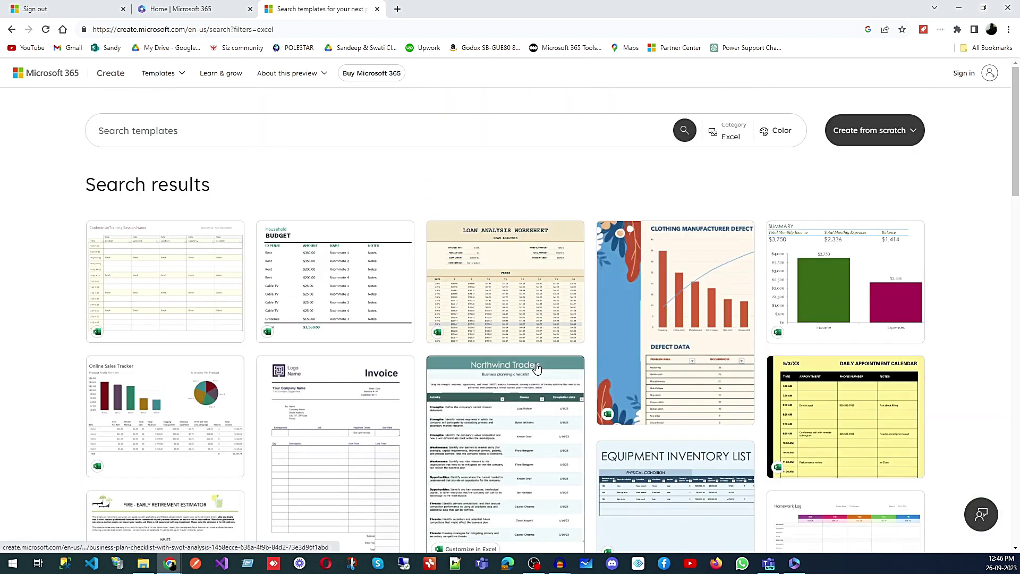
Scroll through the full Excel template results, then return to the Microsoft 365 home tab
scroll(538, 365, "down", 5)
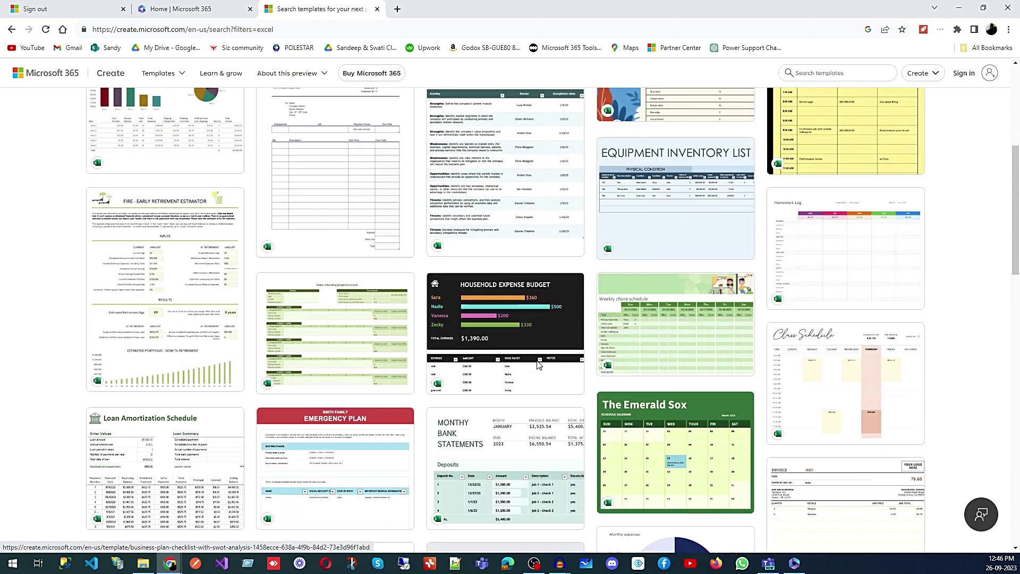
scroll(538, 364, "down", 6)
scroll(537, 365, "down", 10)
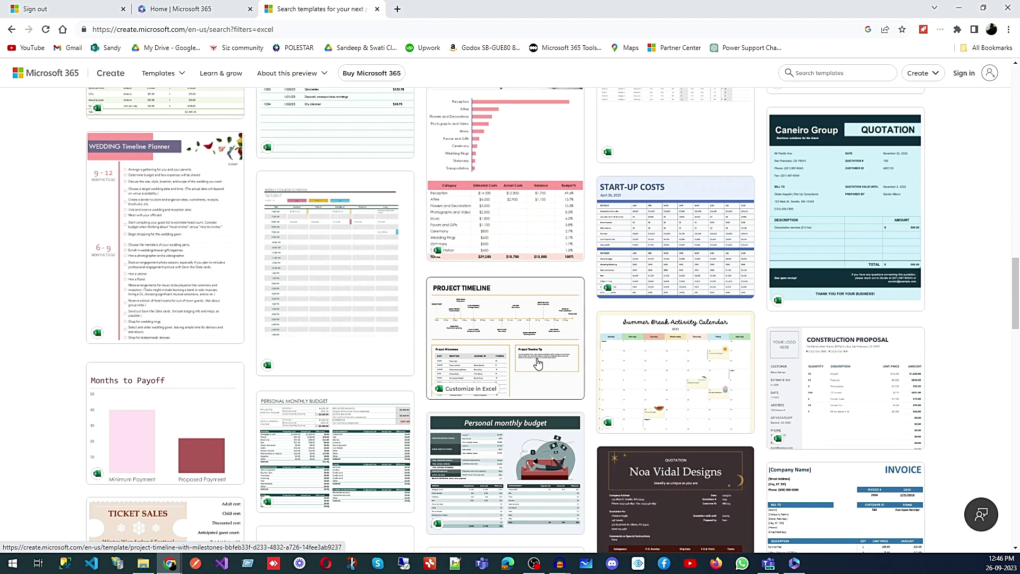
scroll(537, 363, "up", 16)
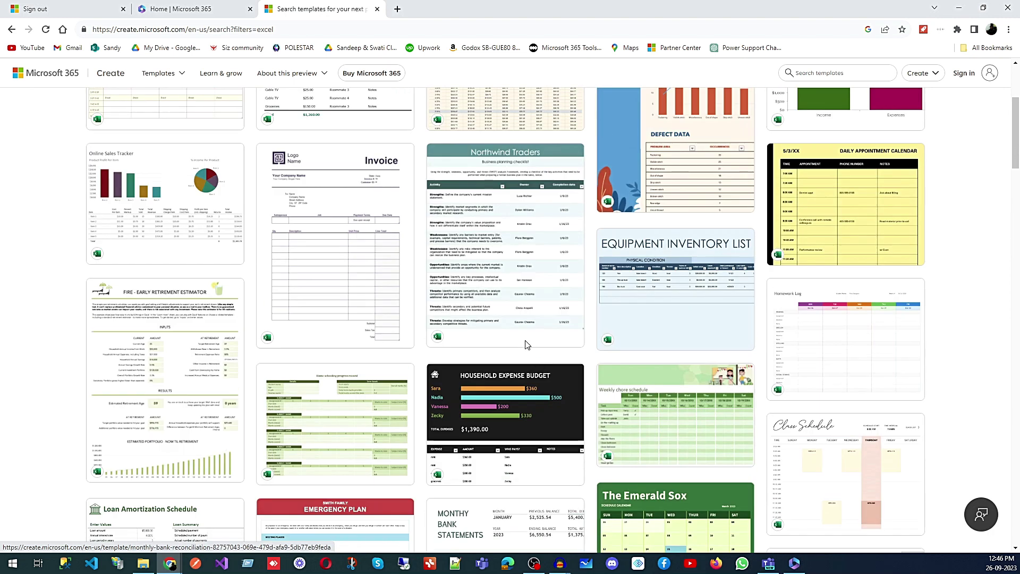
left_click(194, 10)
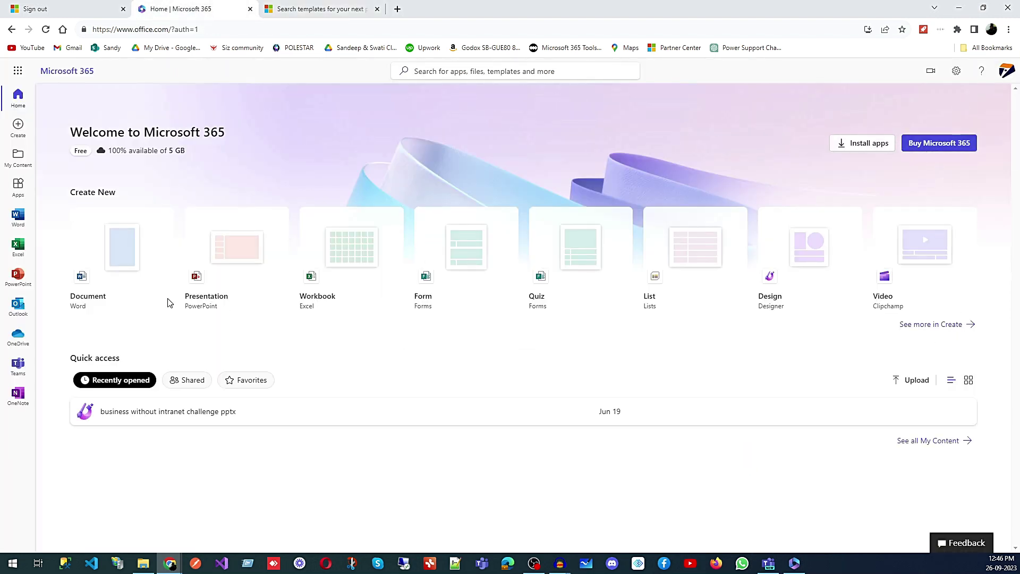
Start an upload from Quick access, cancel the file dialog, and return to the Excel templates tab
left_click(920, 385)
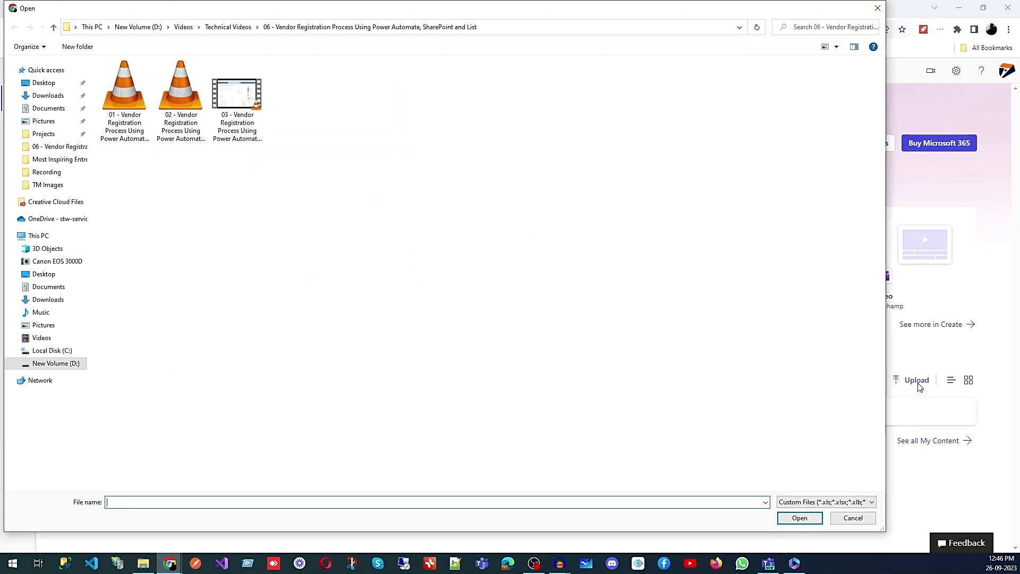
left_click(878, 8)
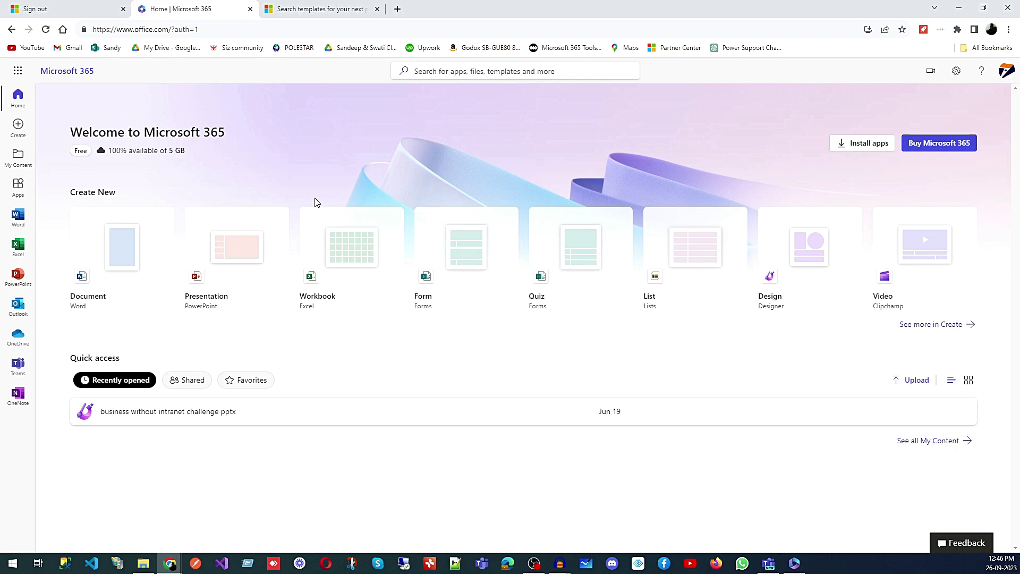
left_click(295, 11)
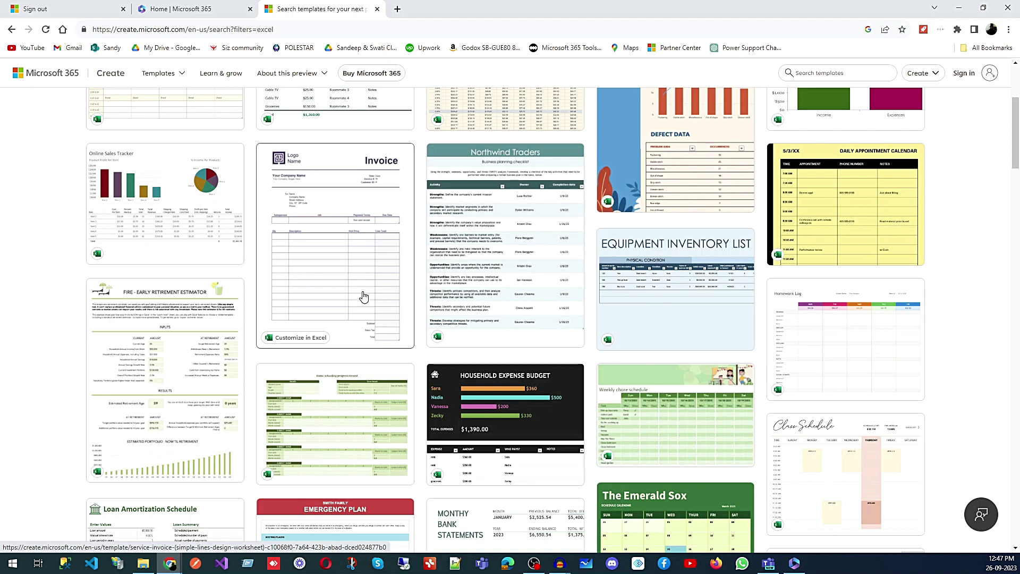
Scroll back to the top of the Excel template search results
scroll(359, 301, "up", 4)
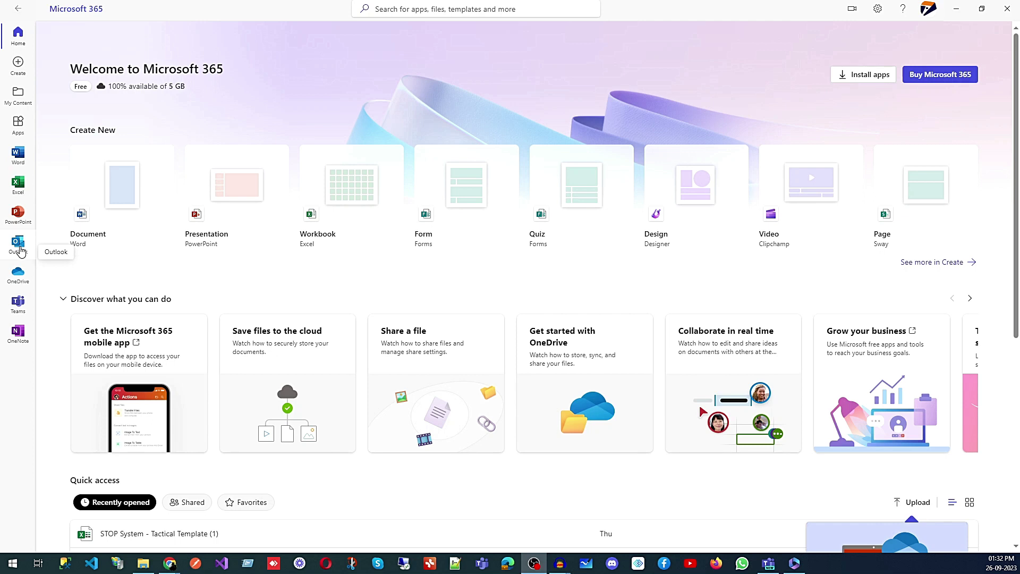
Launch Outlook from the desktop app's left bar and maximize its Chrome window on the Inbox
left_click(20, 249)
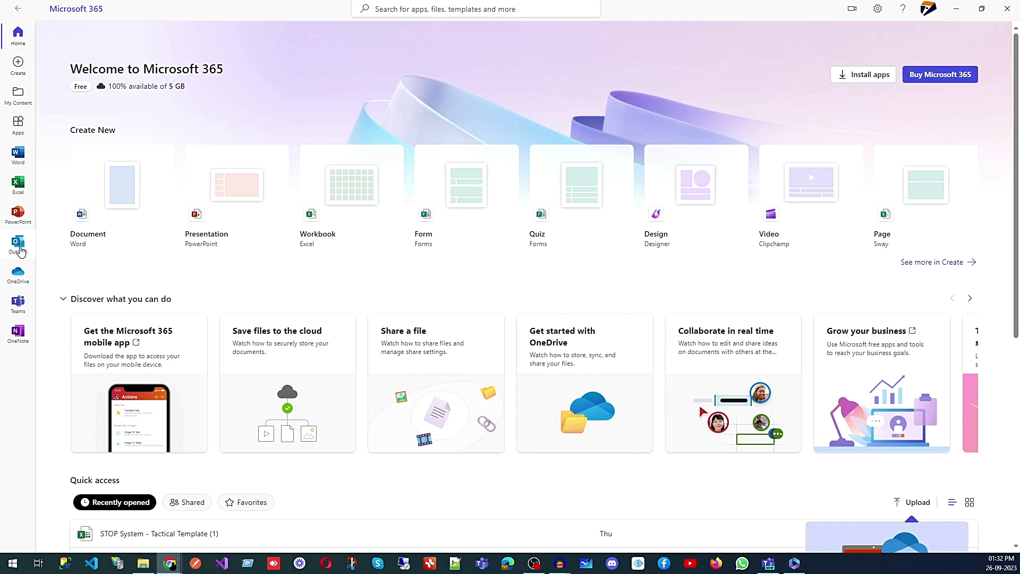
left_click_drag(383, 62, 392, 63)
left_click(575, 56)
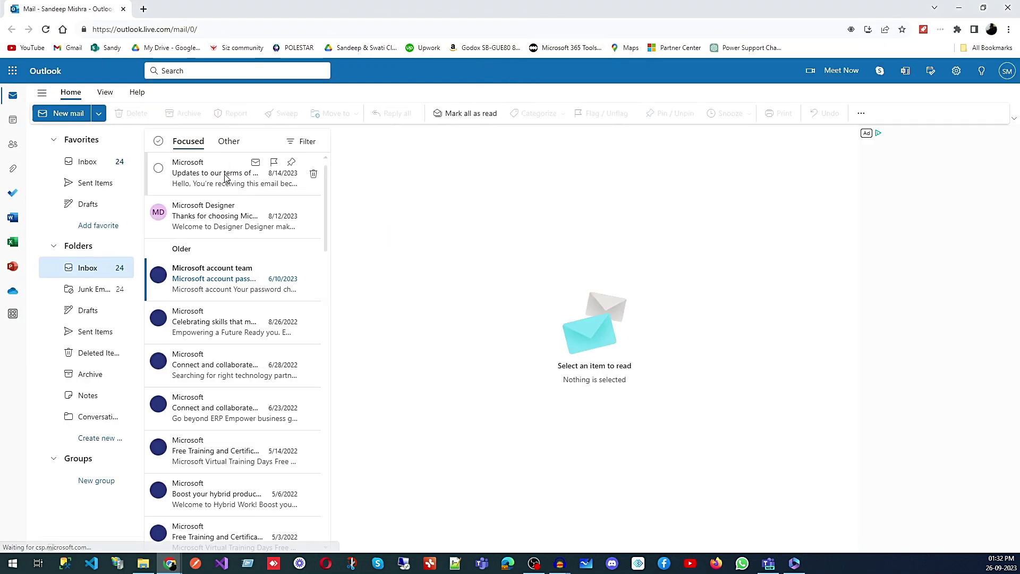
Open Microsoft's 'Updates to our terms of use' email and view then close the recipient's contact card
left_click(250, 175)
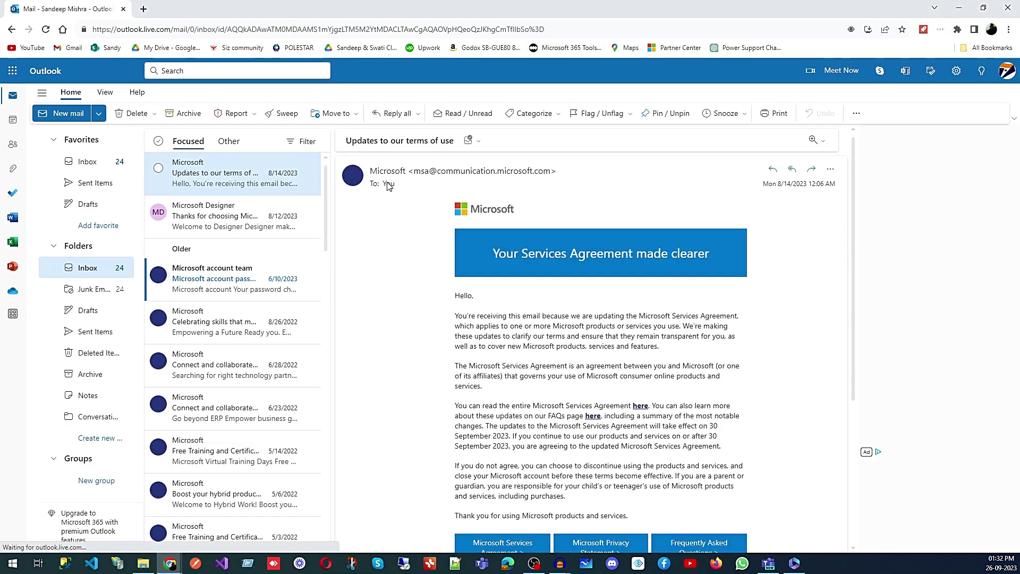
left_click(388, 185)
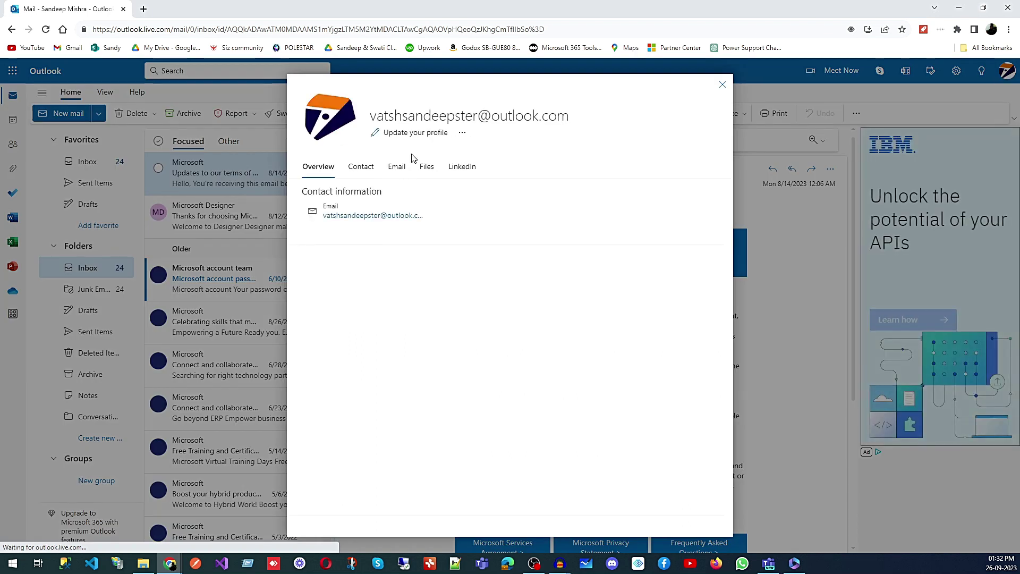
mouse_move(371, 220)
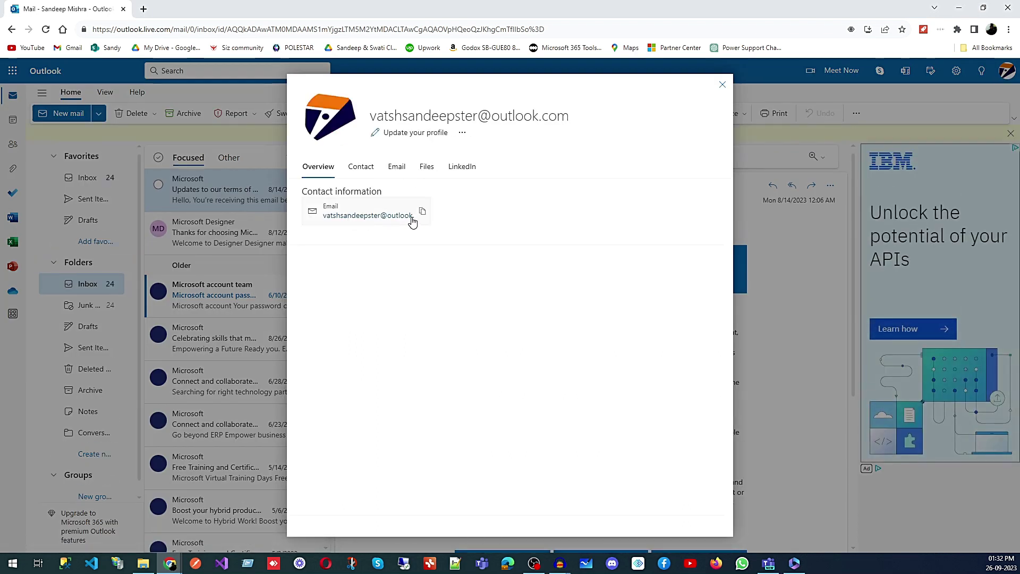
left_click(721, 86)
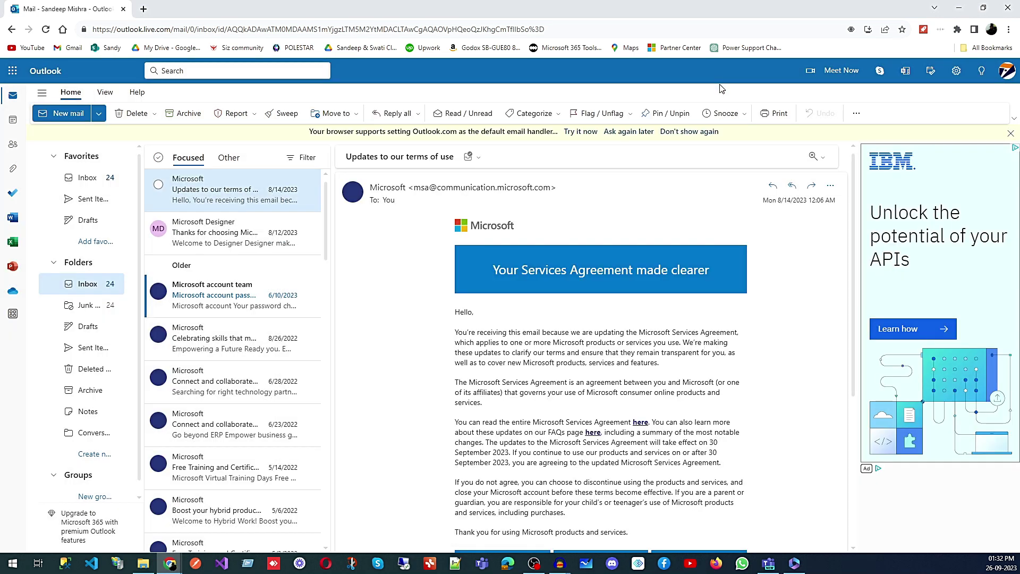